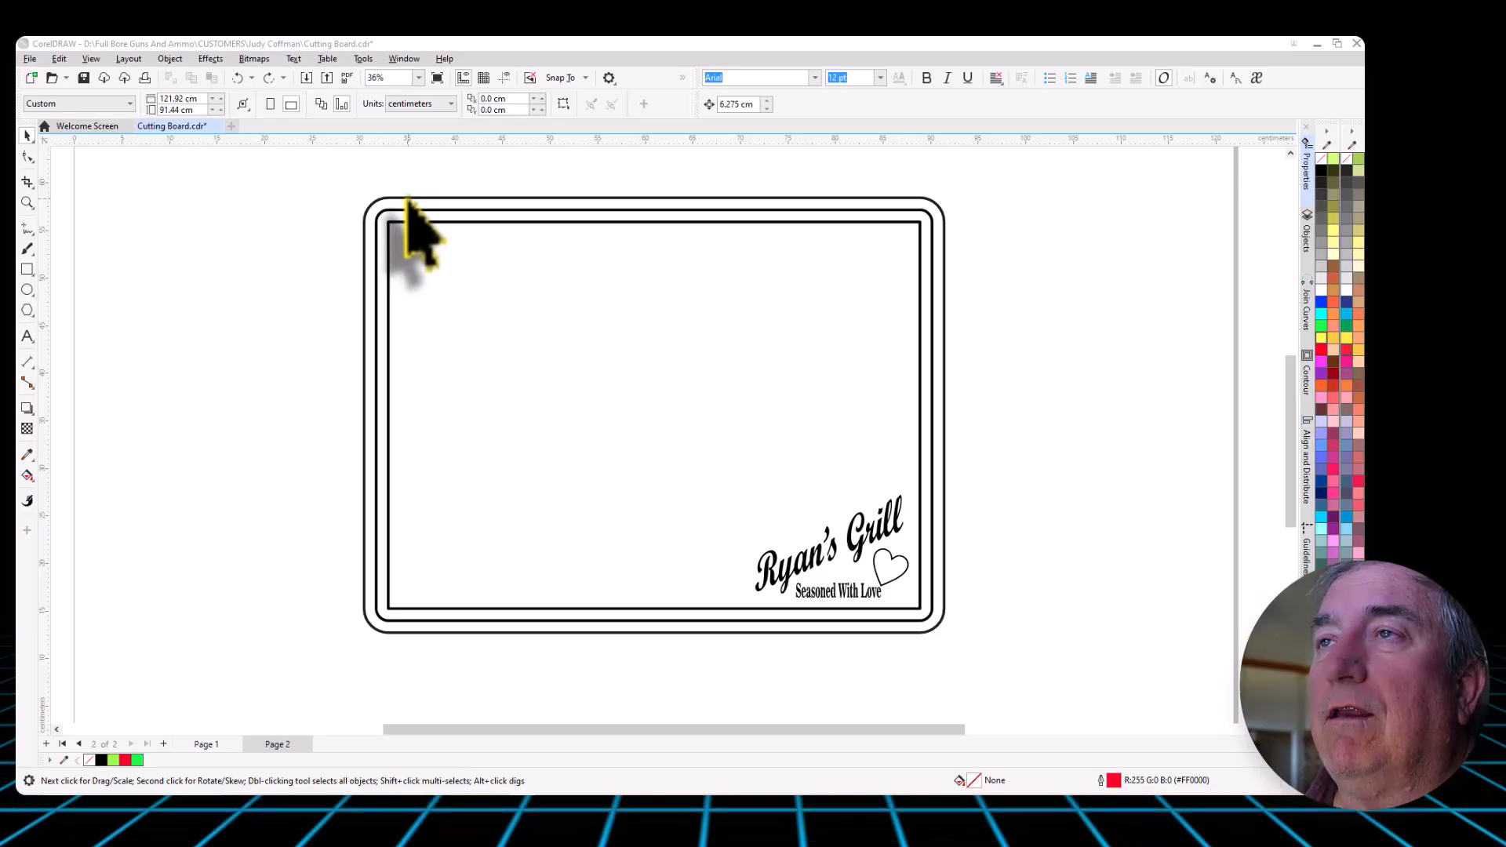
click(407, 201)
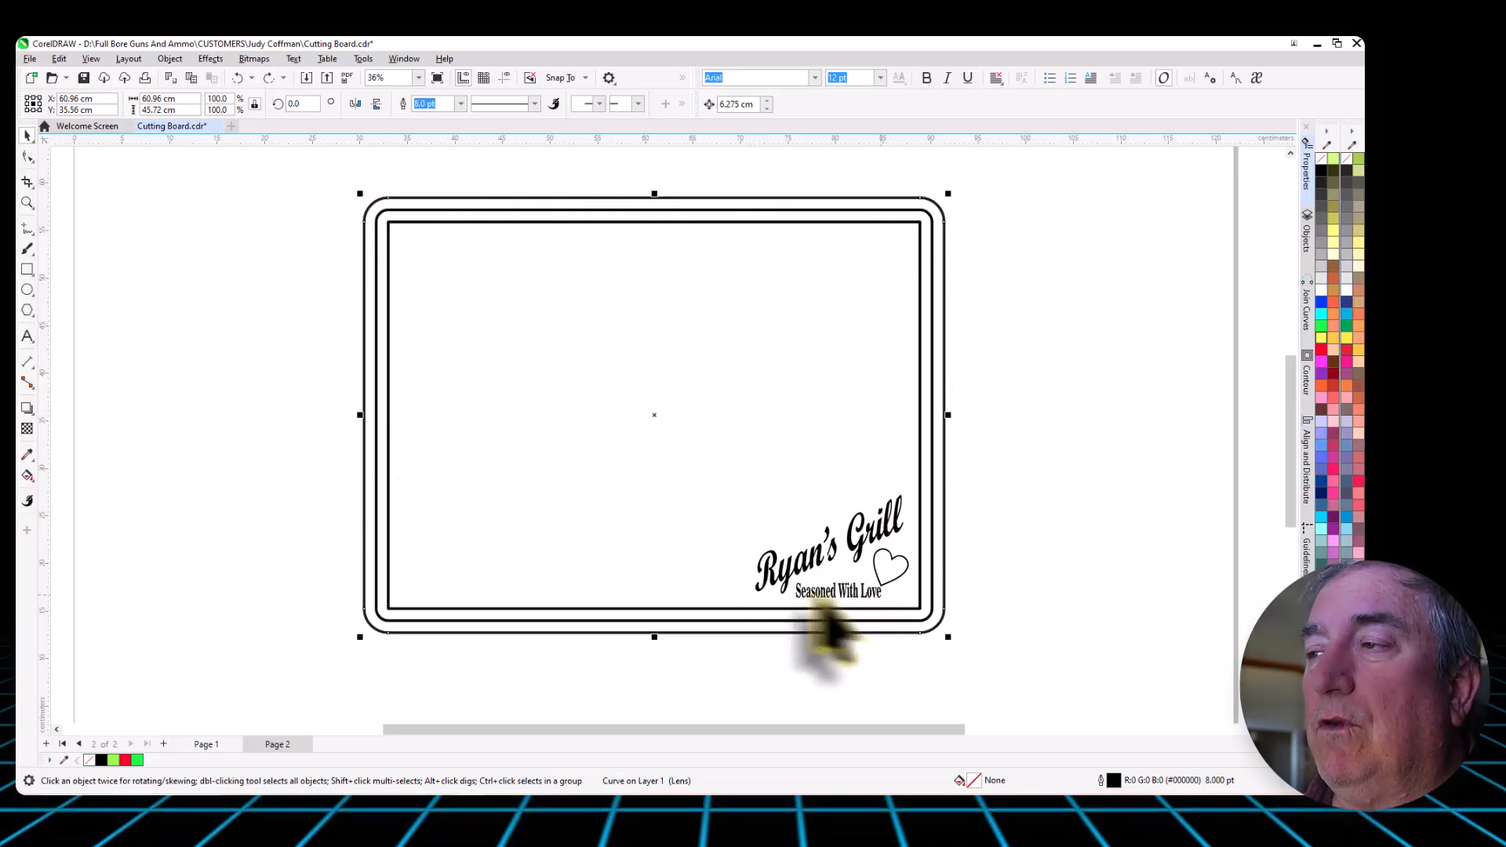
click(229, 296)
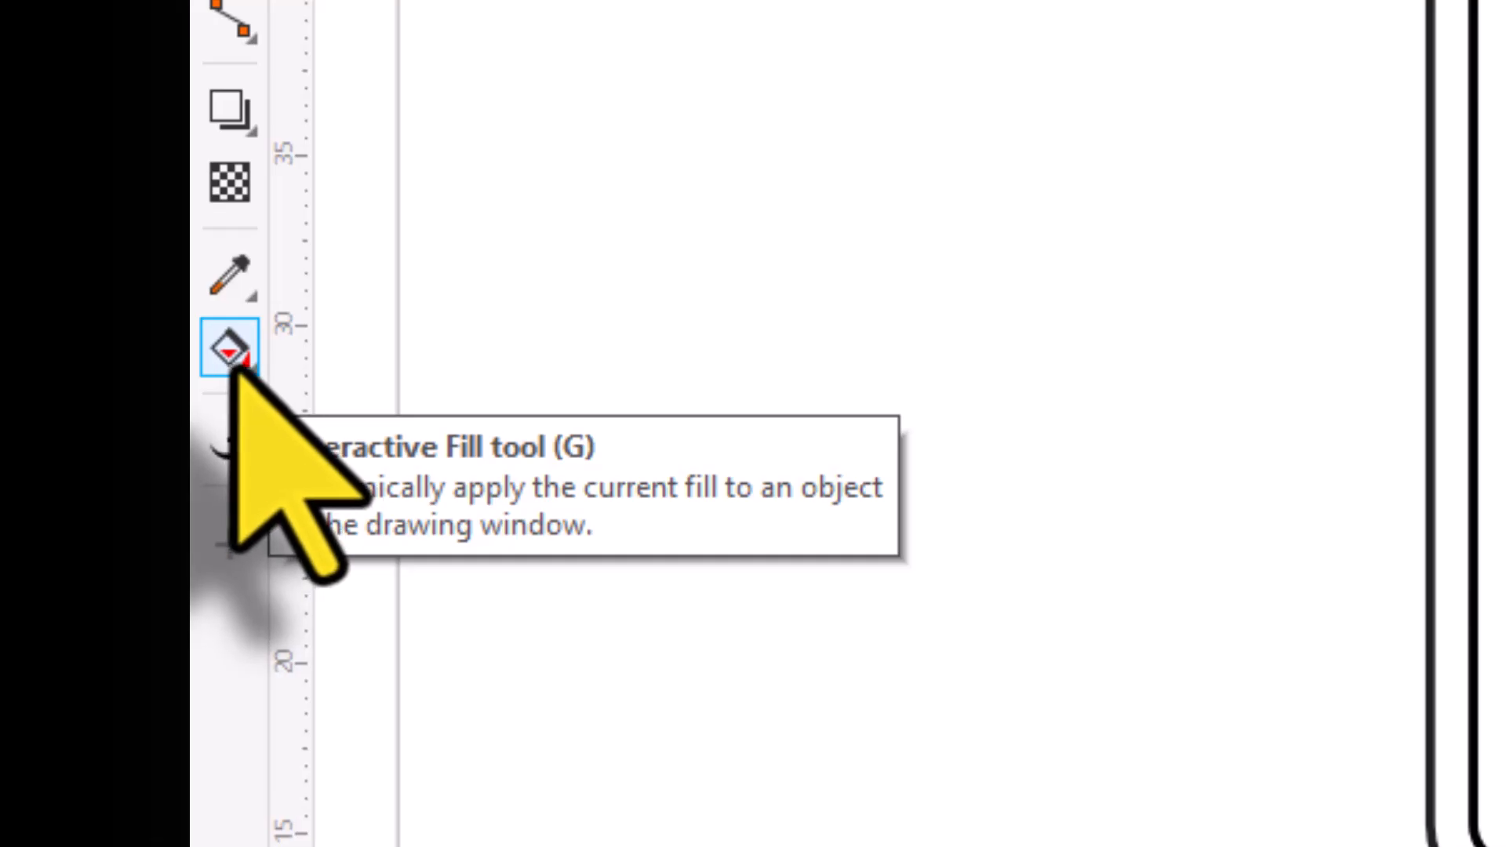
click(245, 366)
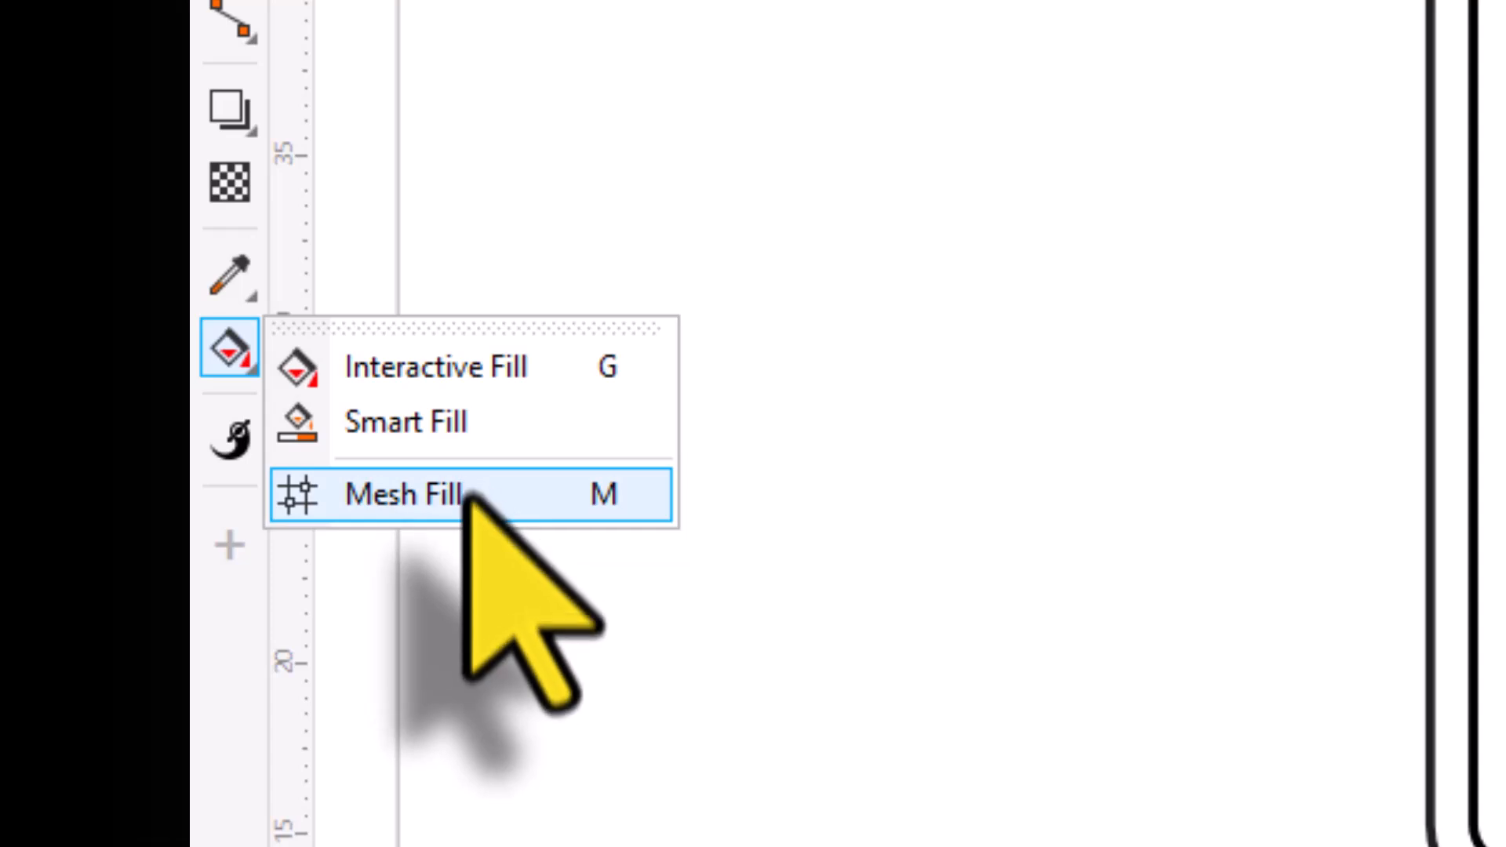
click(479, 369)
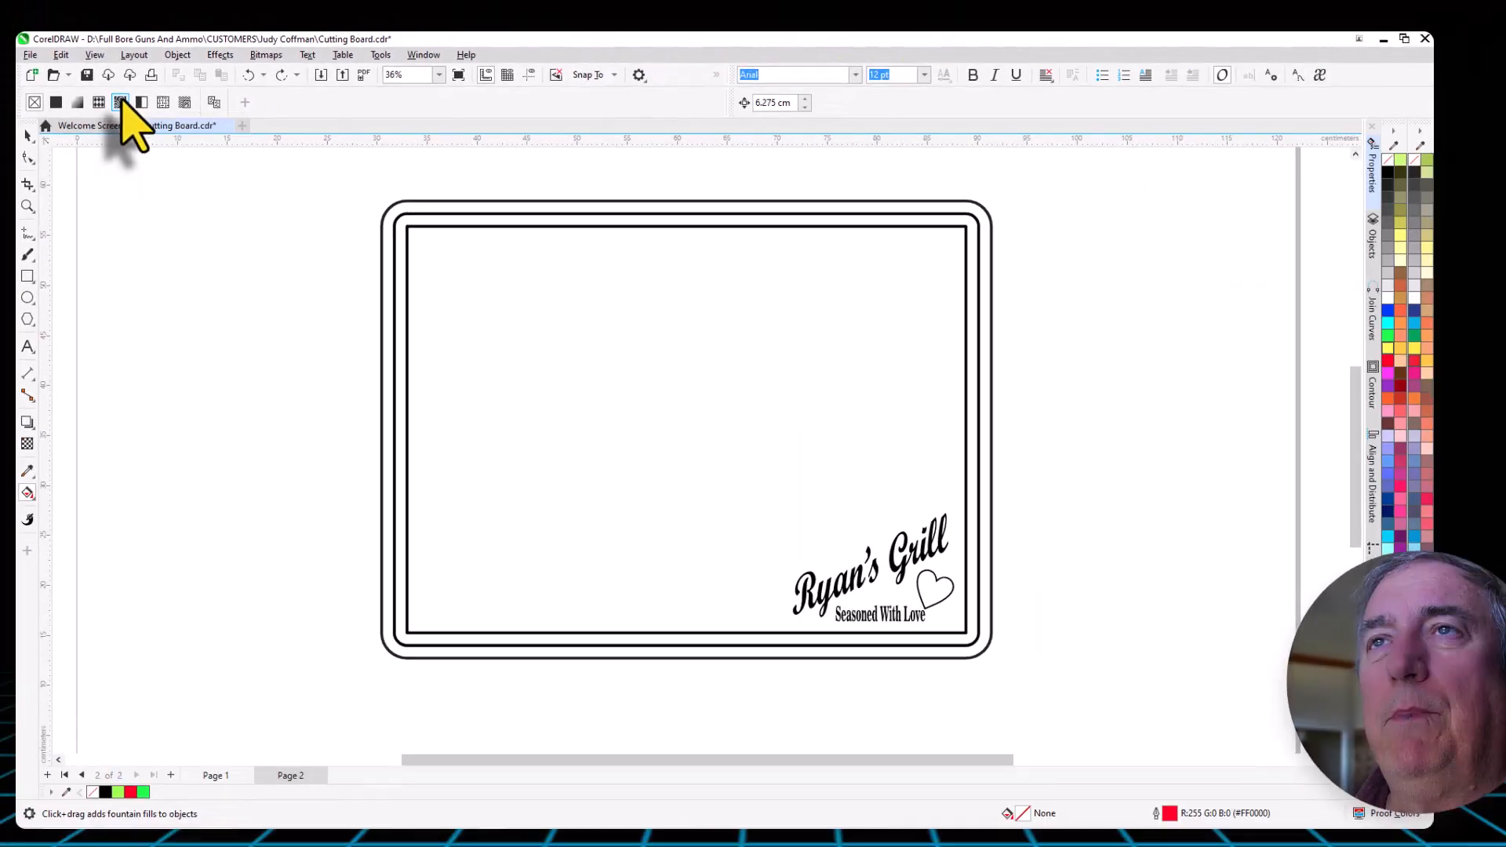
click(354, 239)
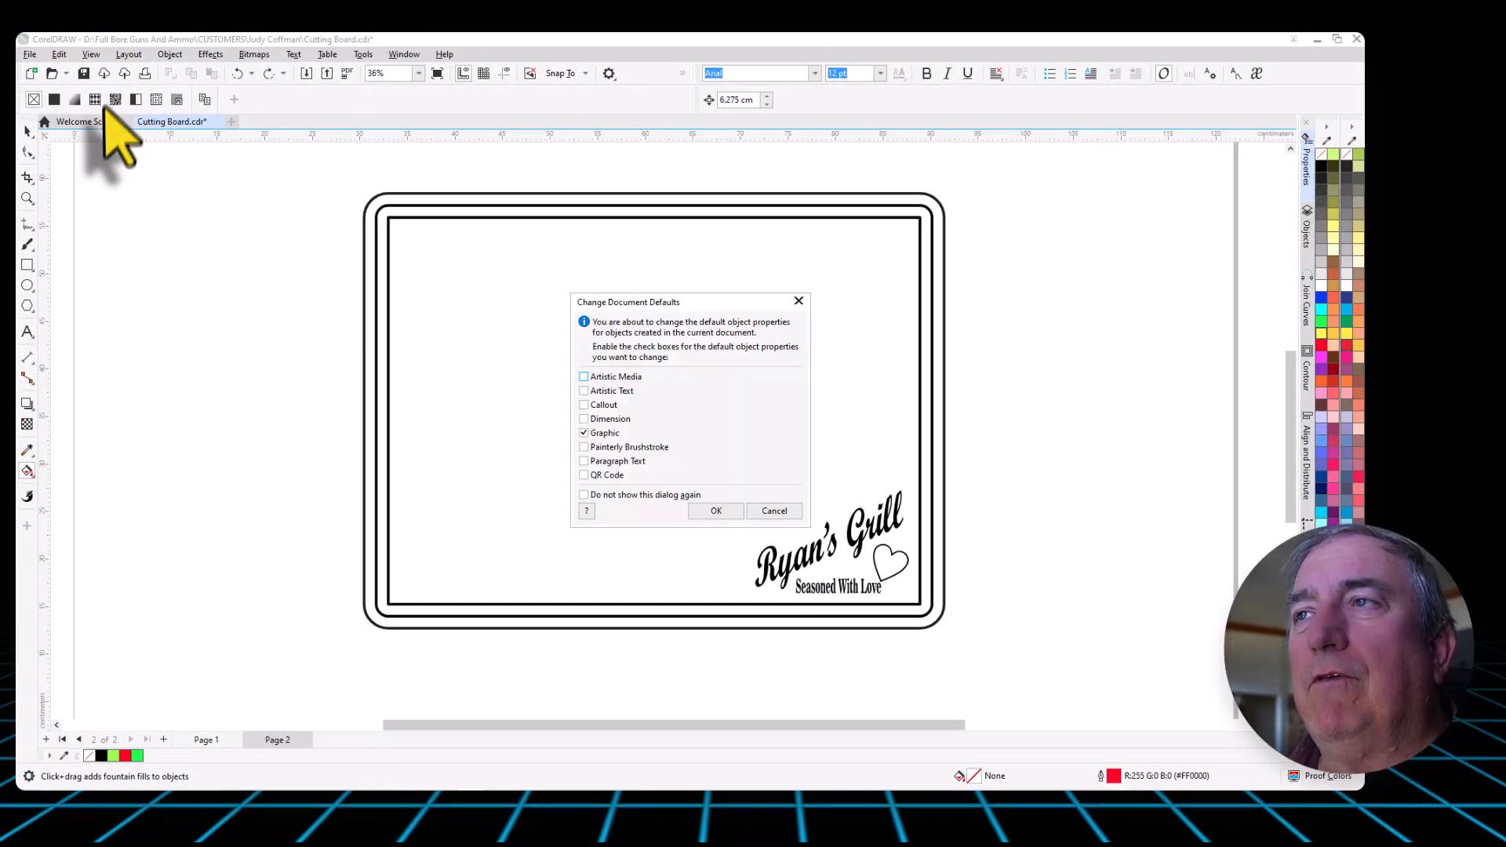
click(773, 510)
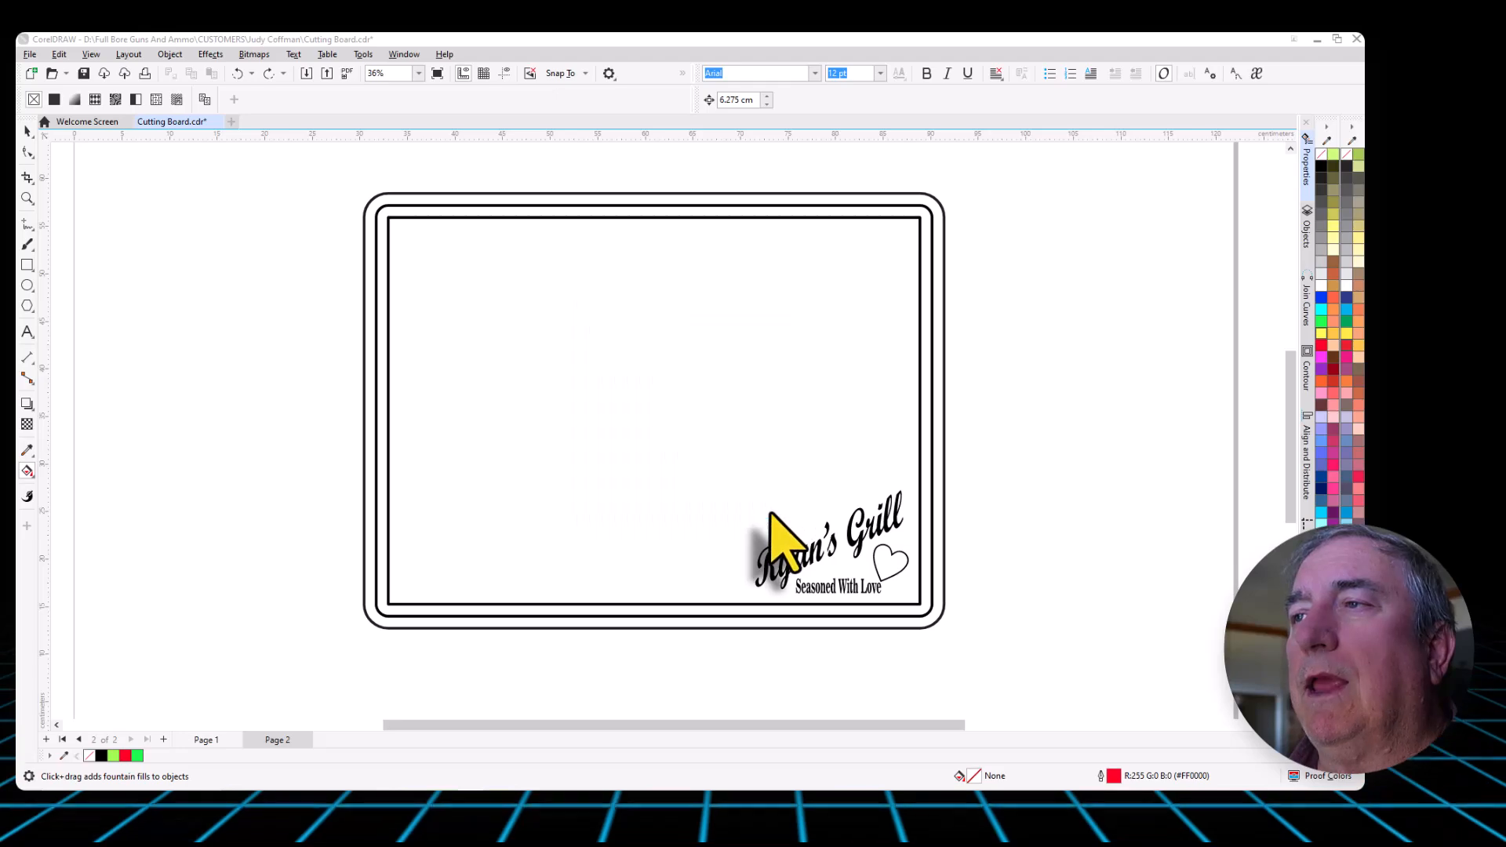
- Apply a bitmap pattern fill to the outermost rounded rectangle of the cutting board with the Interactive Fill tool
click(28, 130)
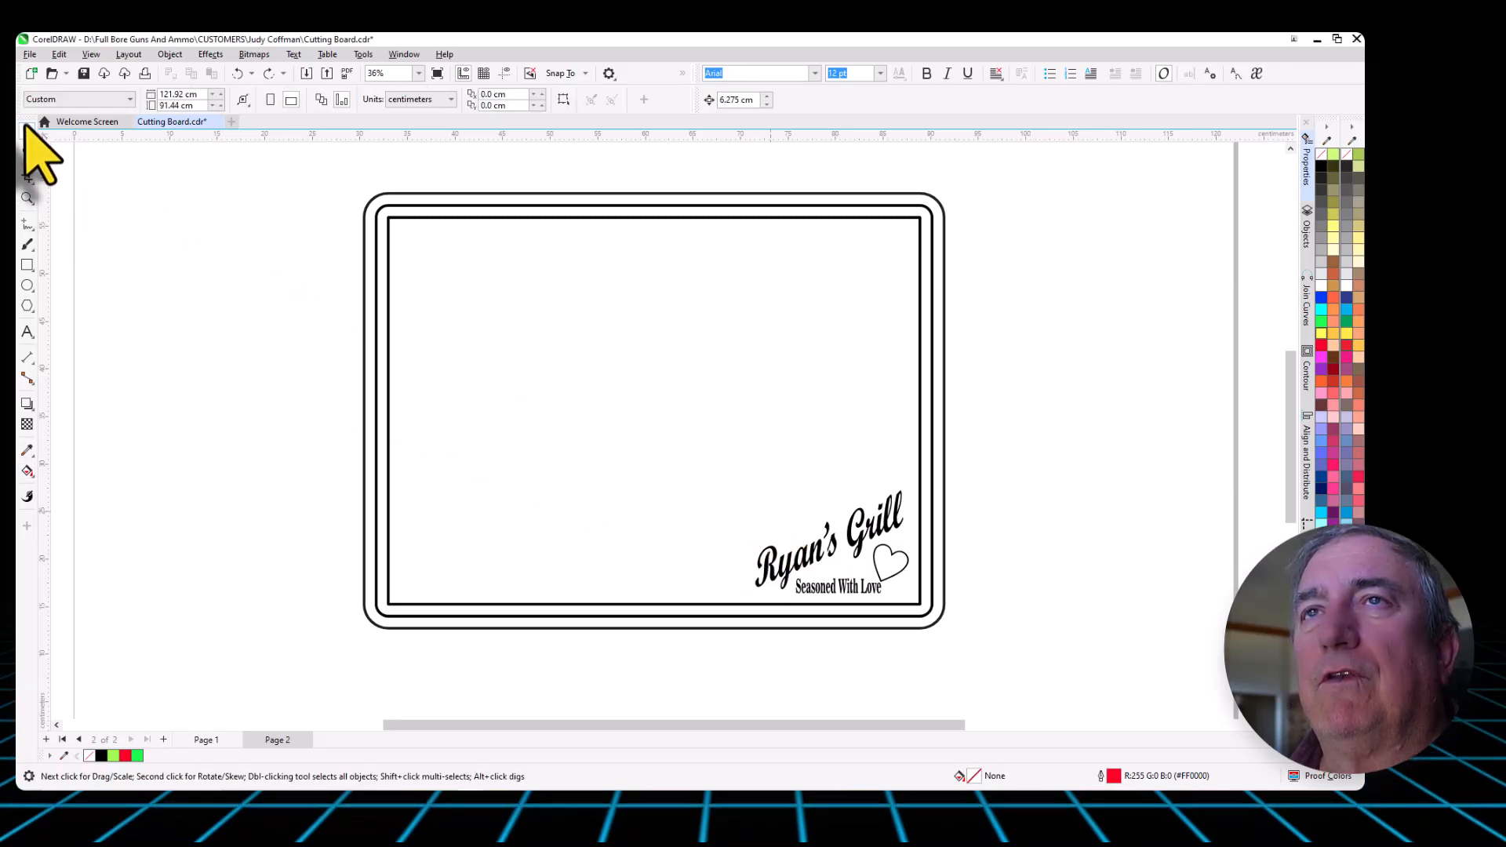
click(471, 195)
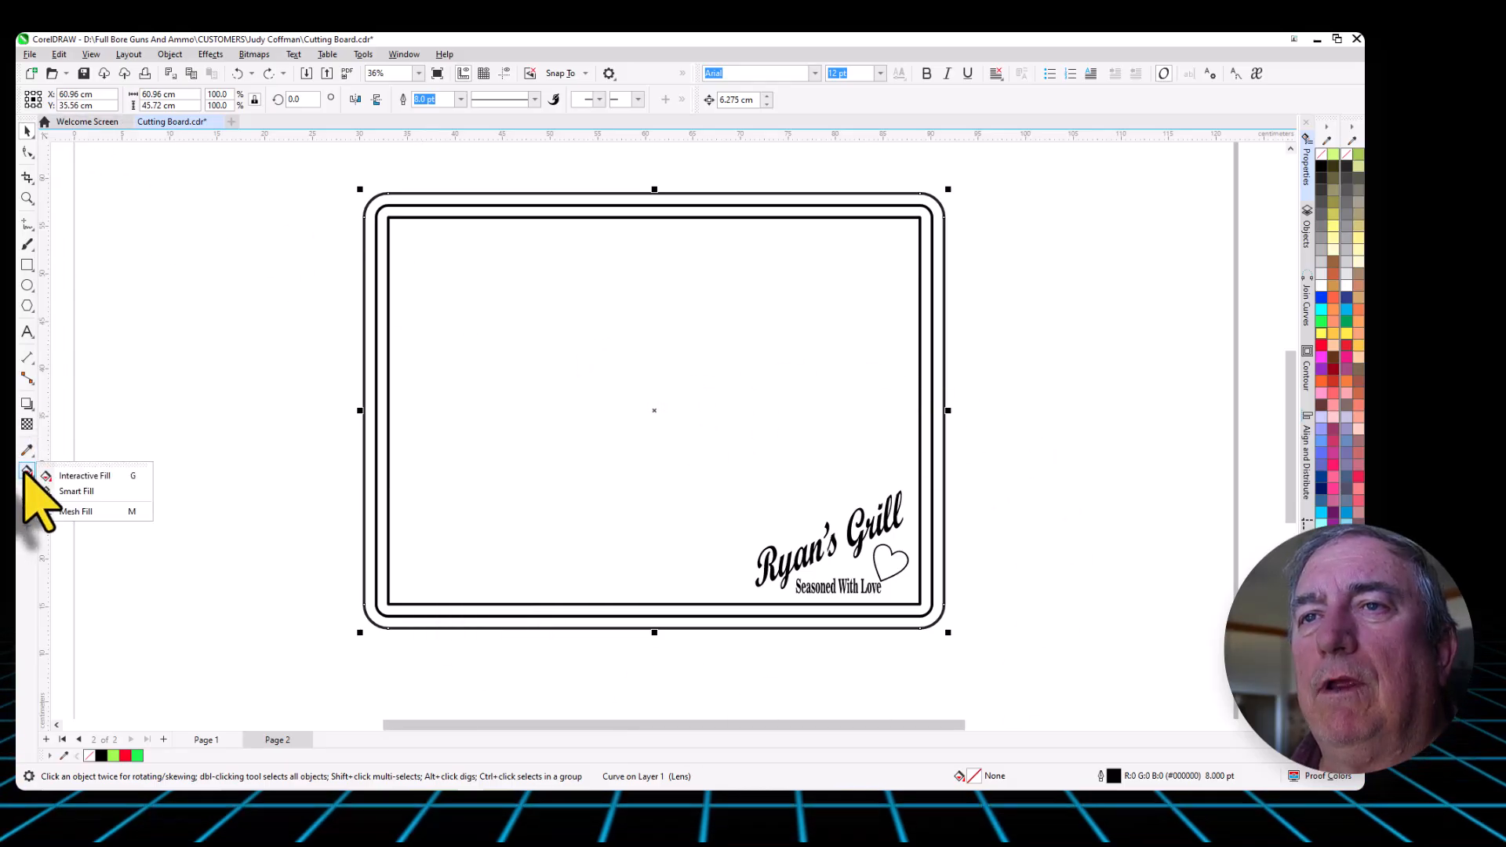
click(86, 478)
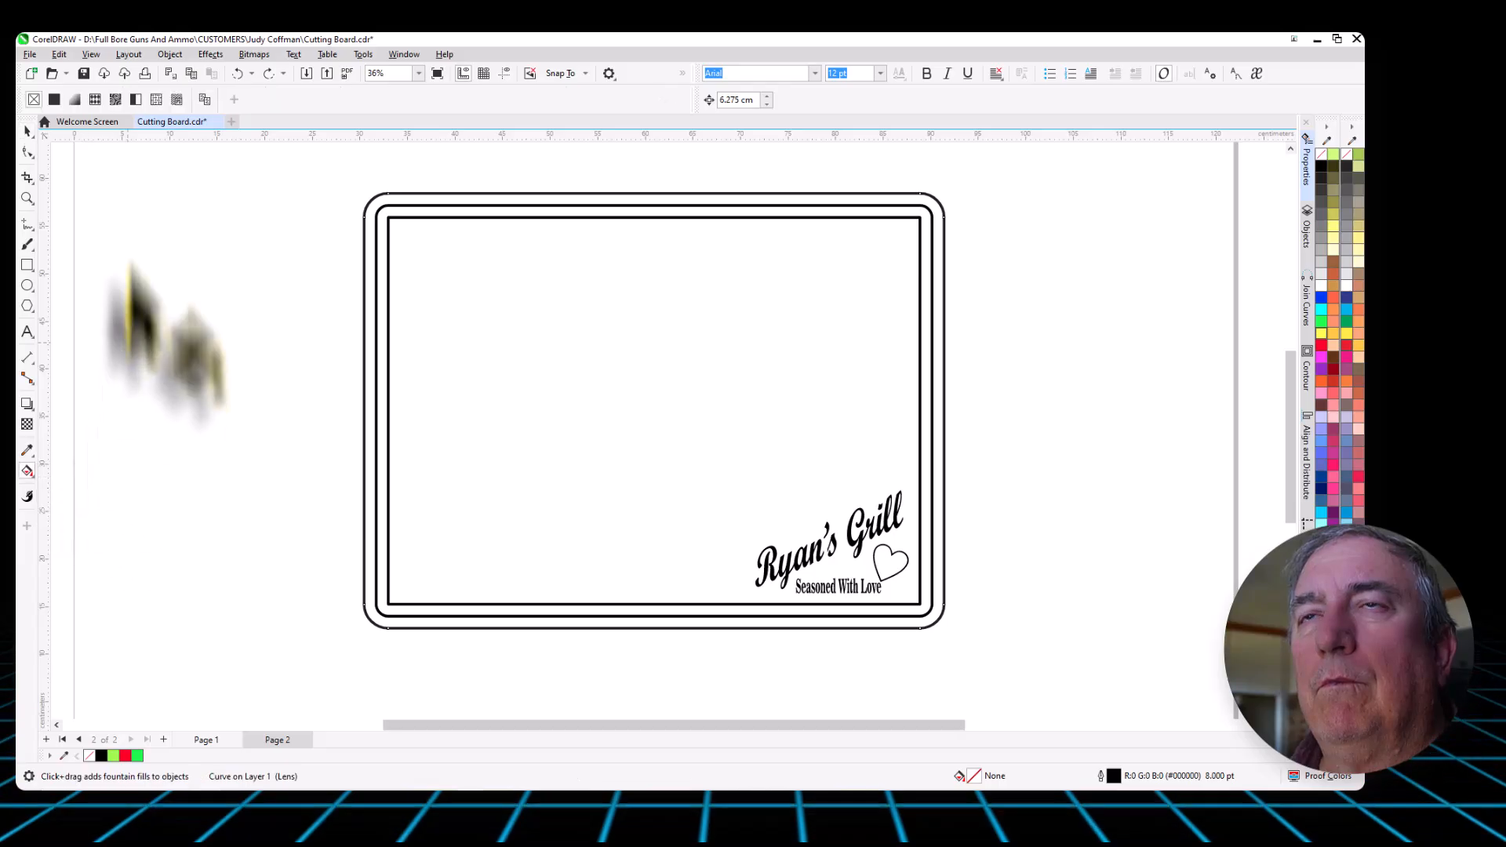
click(115, 99)
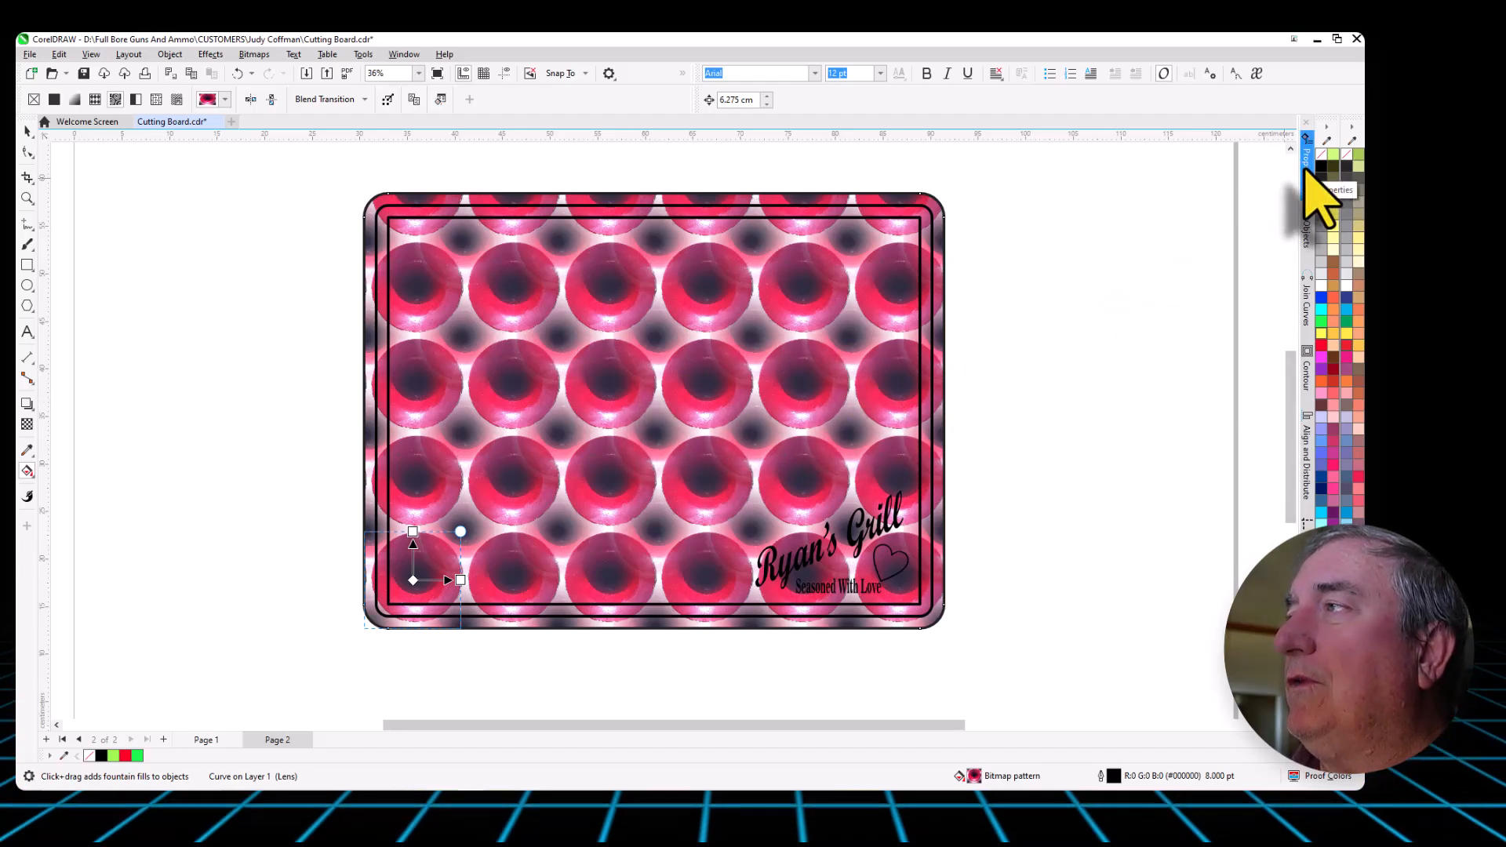
- Show the Properties docker with the board's bitmap pattern fill settings, and check where dockers are enabled
click(1306, 161)
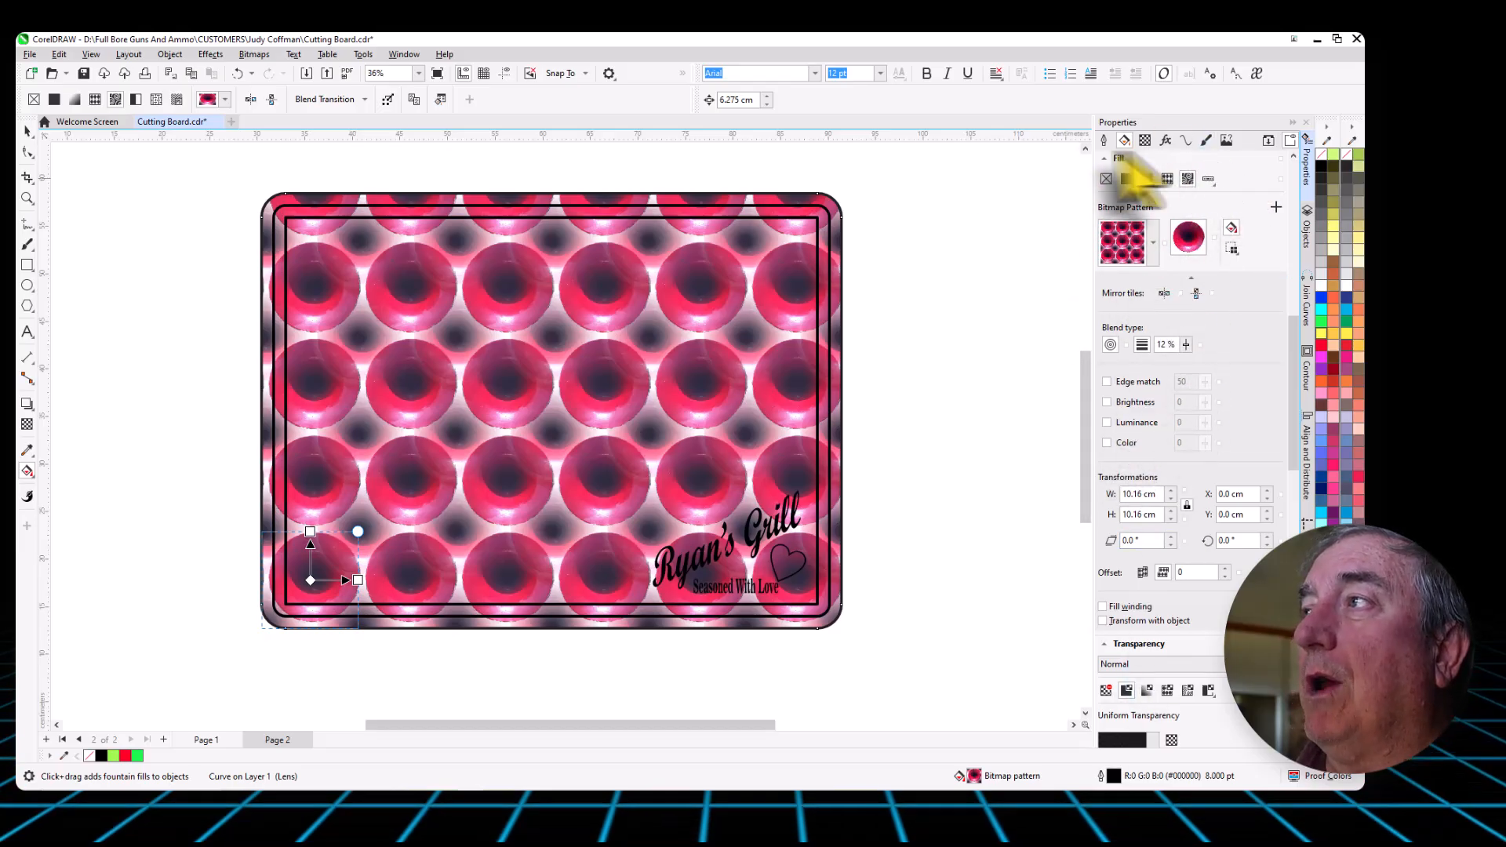
click(405, 55)
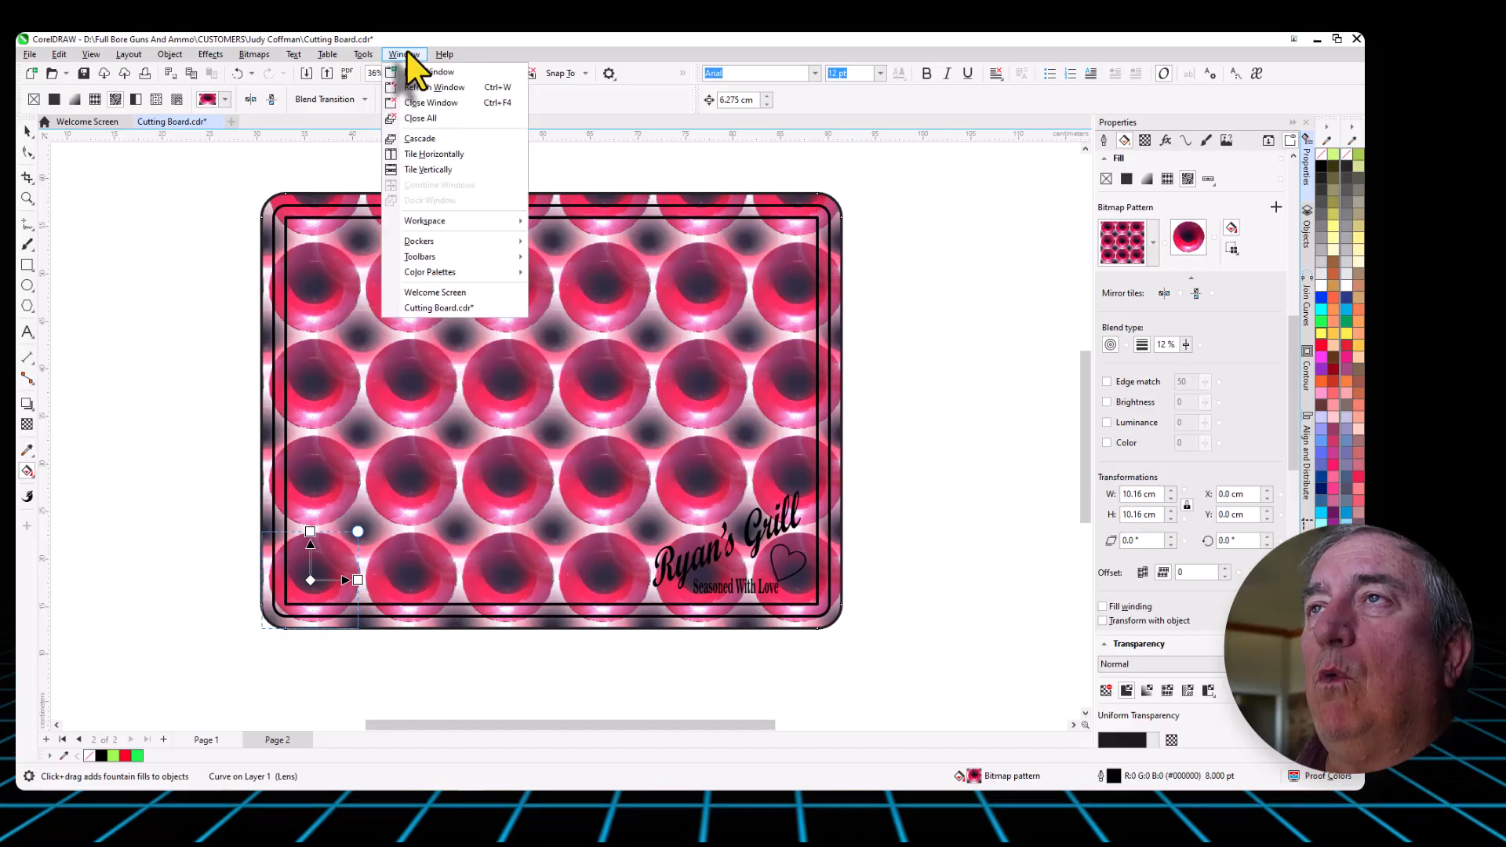
mouse_move(425, 241)
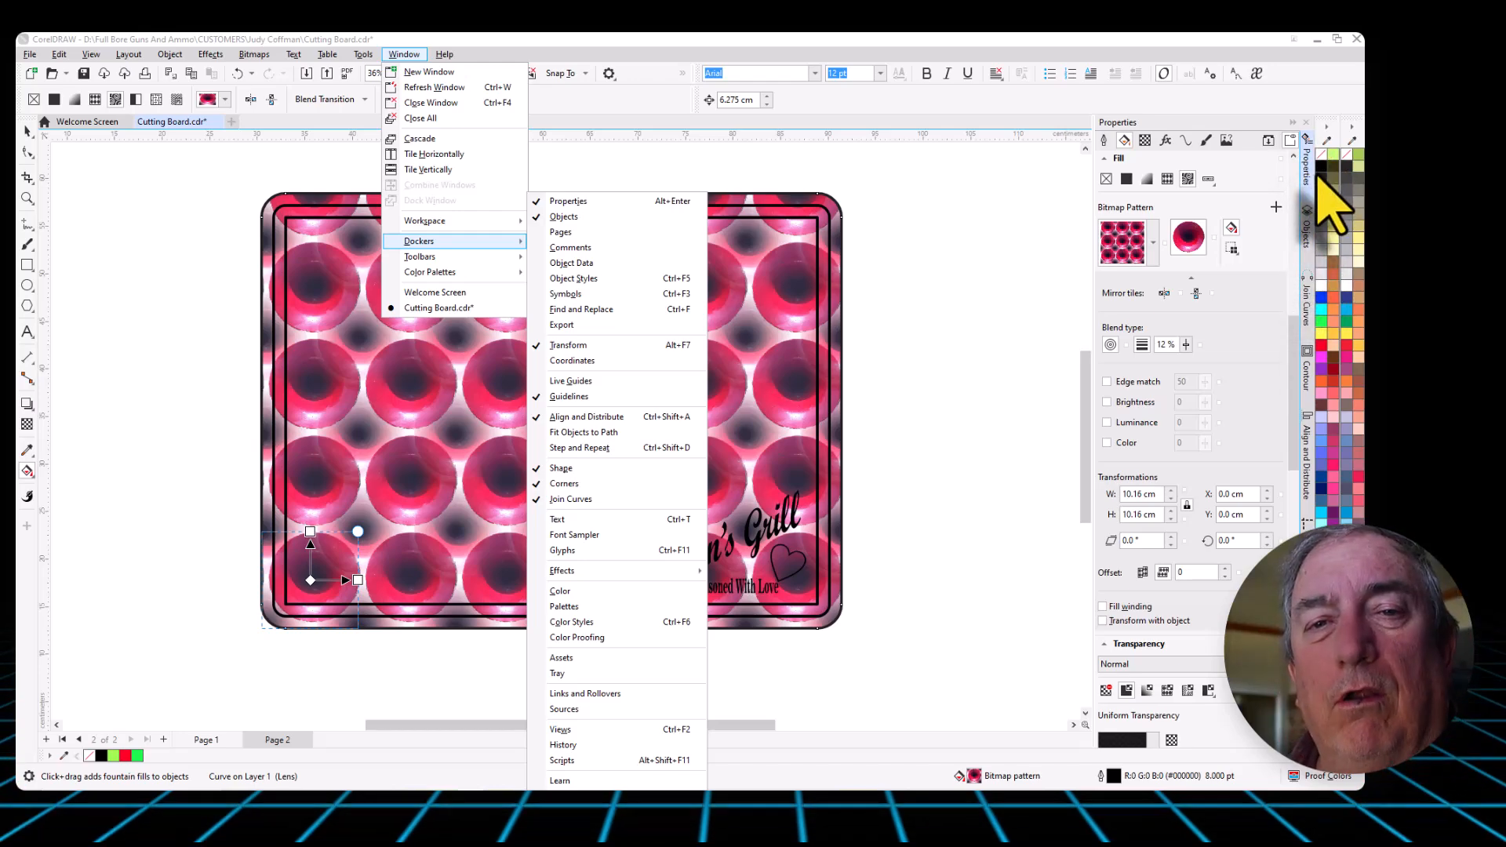
key(Escape)
key(Escape)
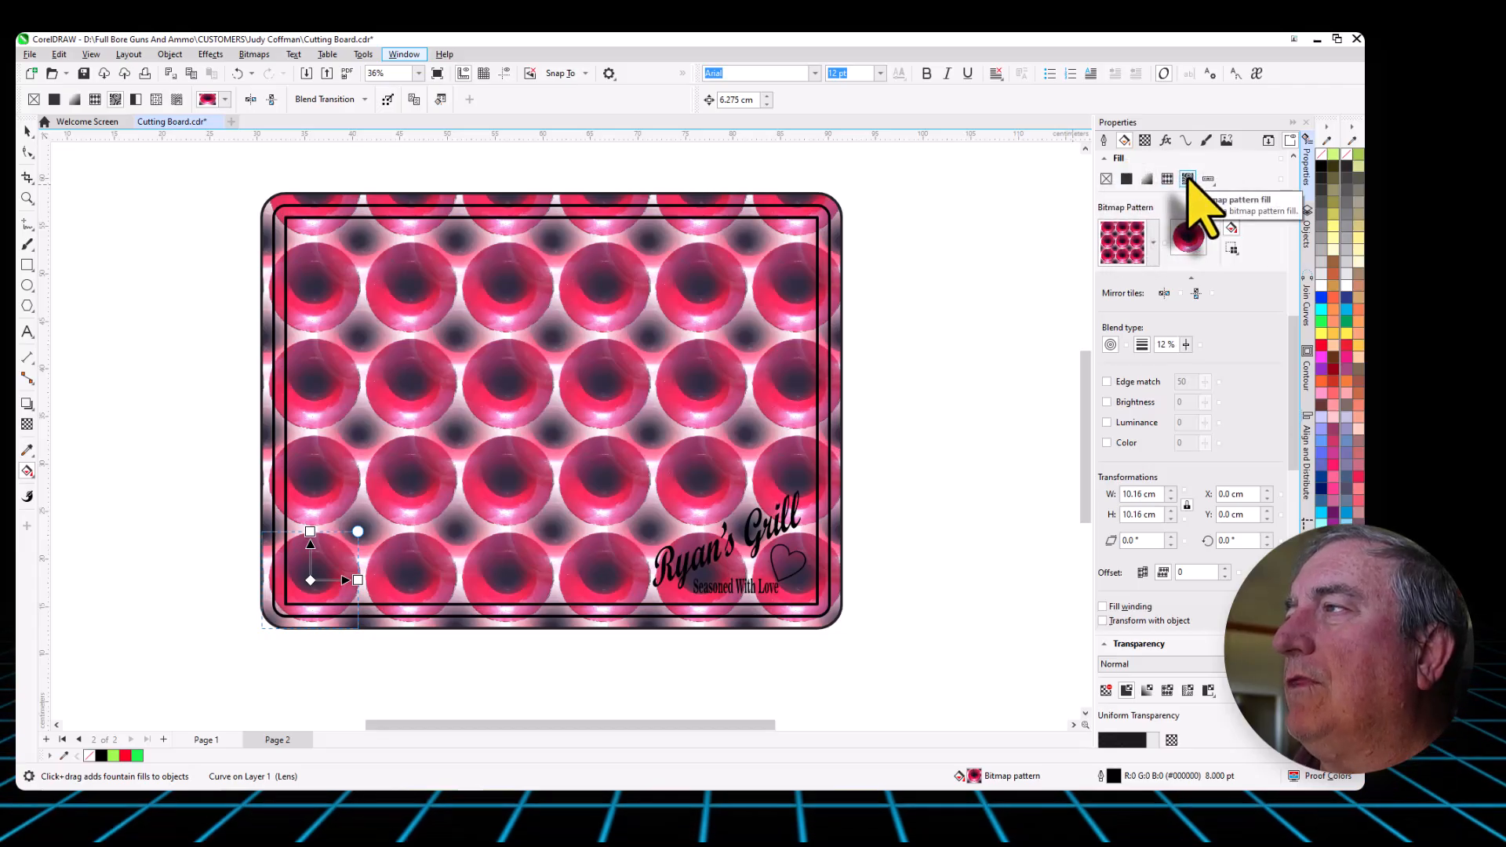
- Browse the available preset bitmap pattern fills down to the end of the list
click(1153, 243)
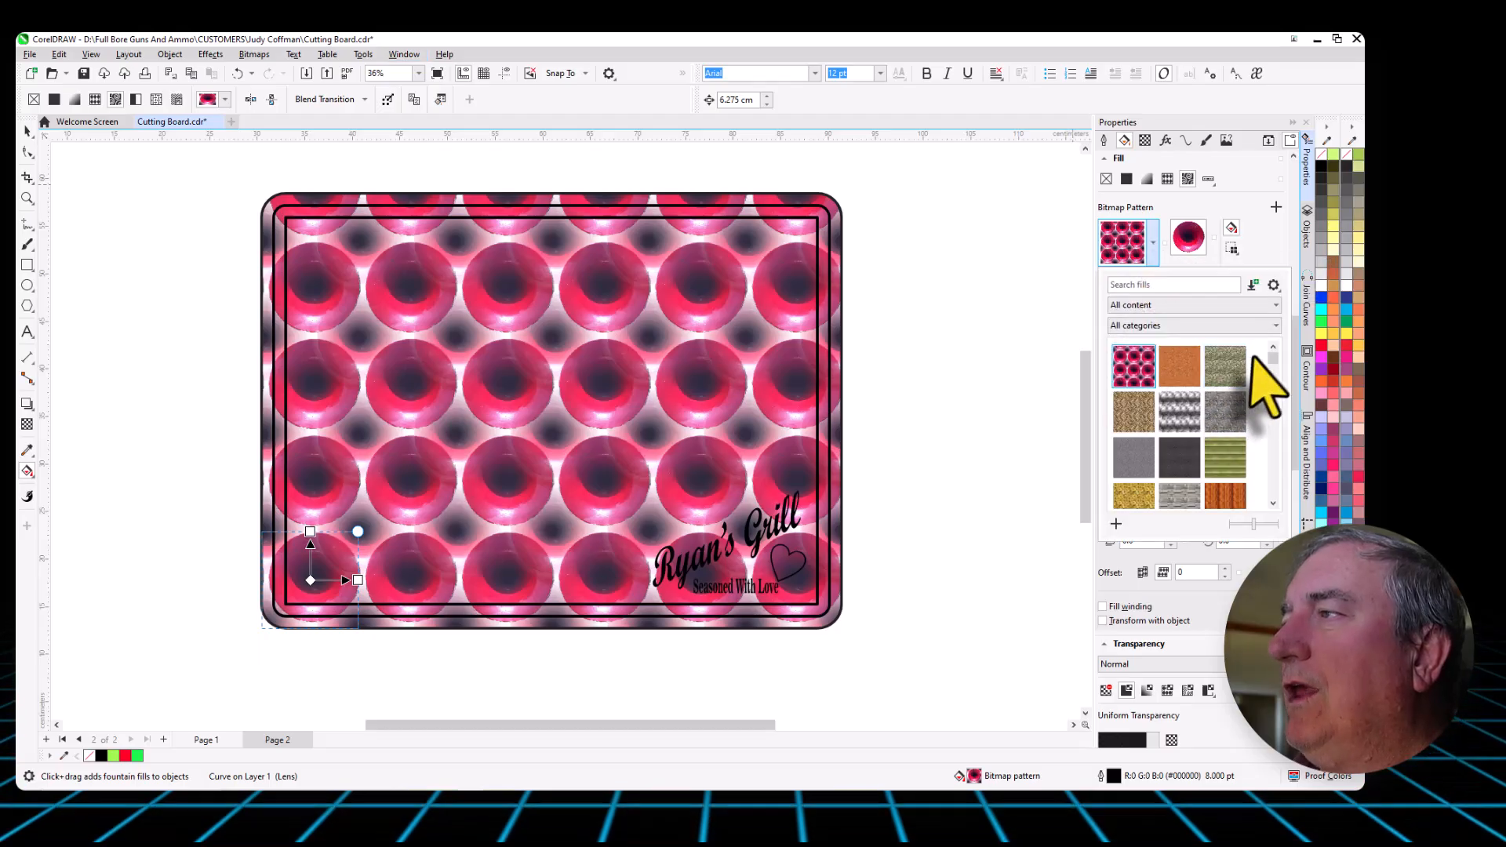
drag(1272, 357, 1271, 521)
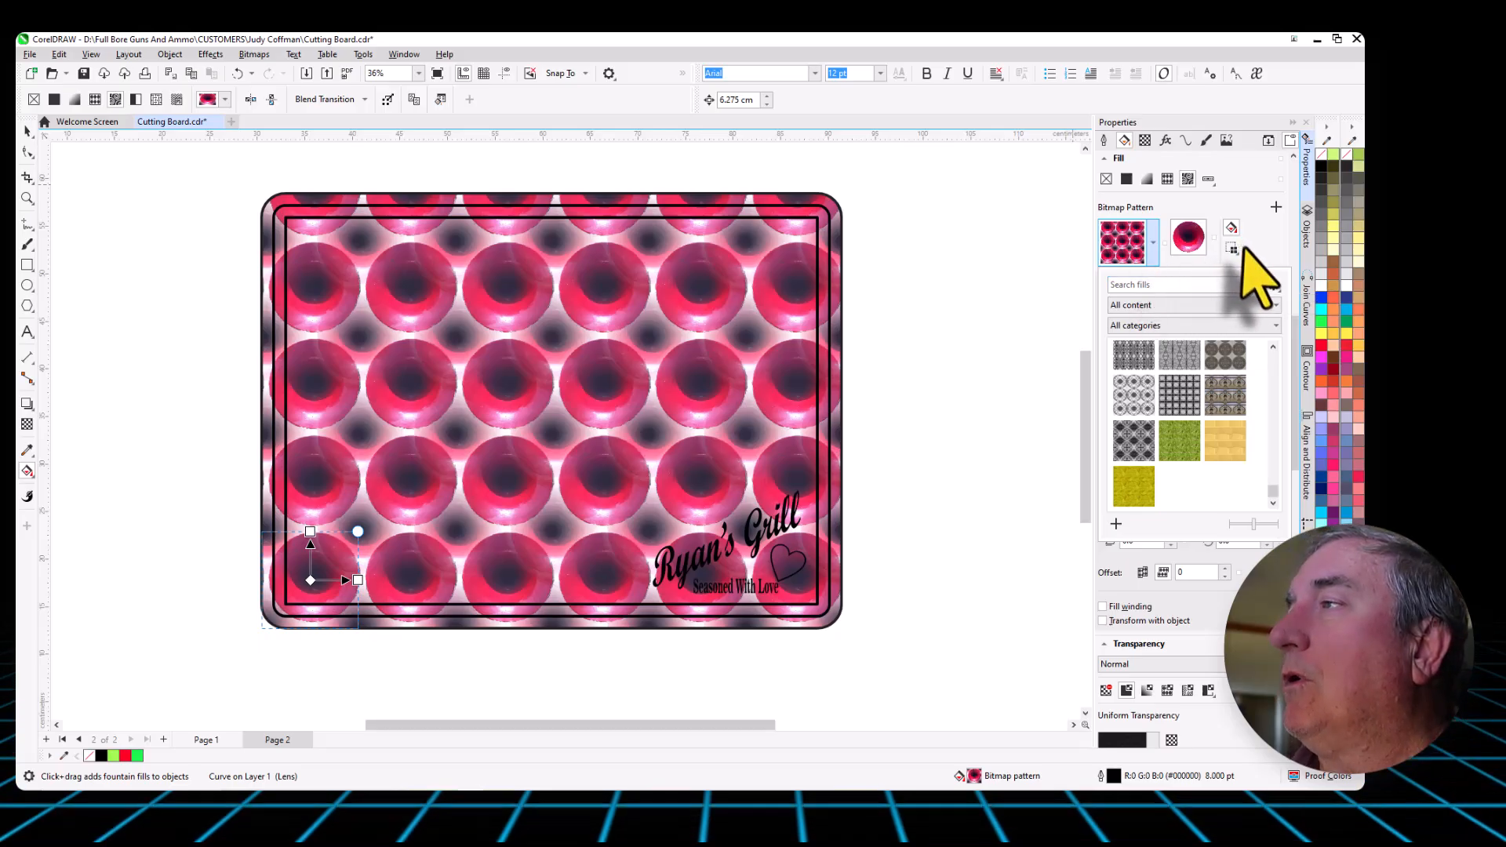
click(1155, 244)
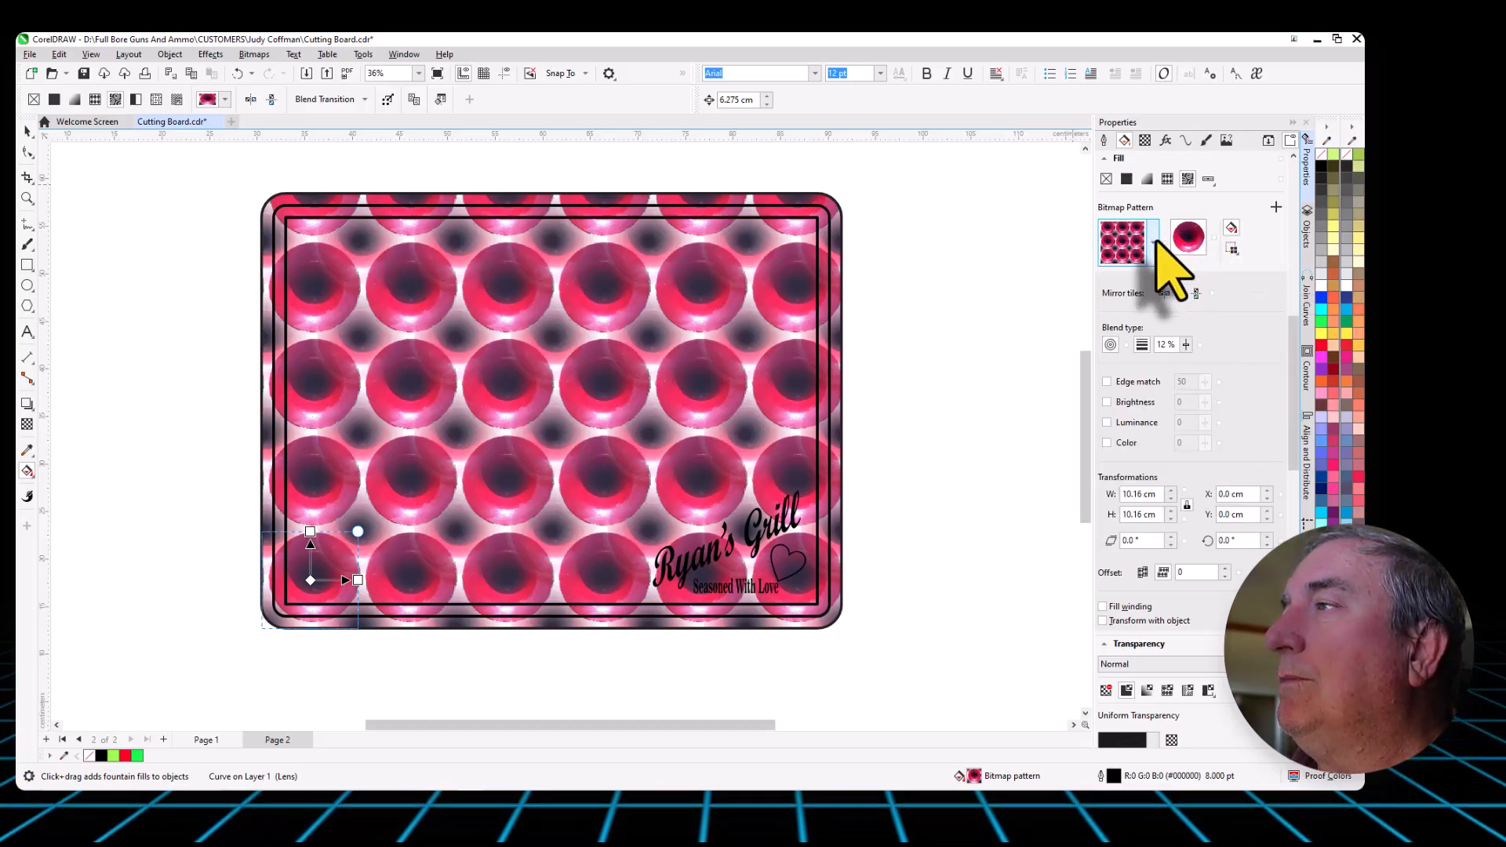
- Check the options for a new pattern source and look over the wood images in the Patterns folder
click(1234, 248)
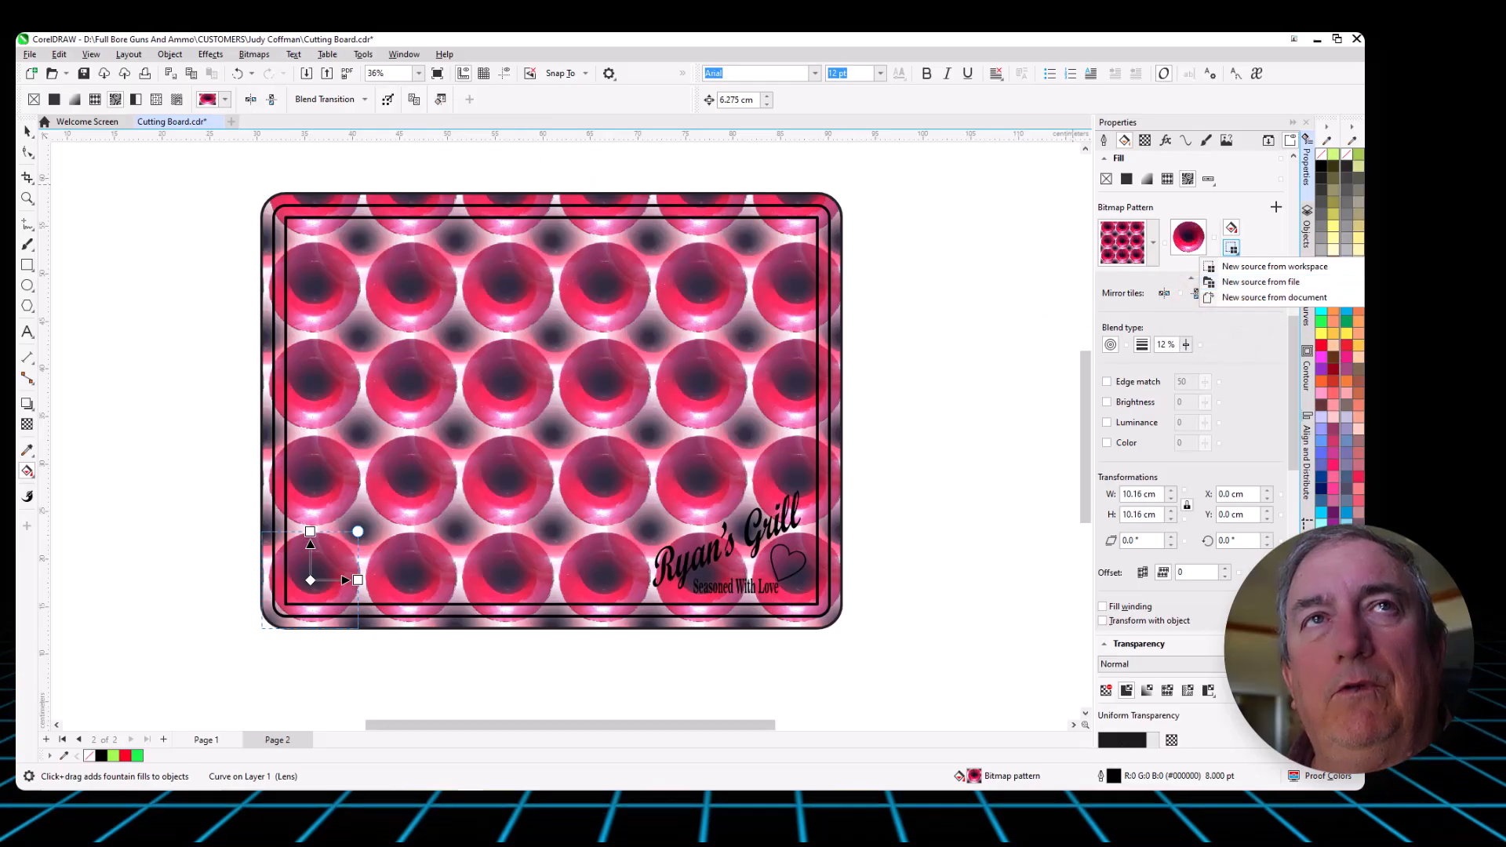
drag(0, 88, 652, 54)
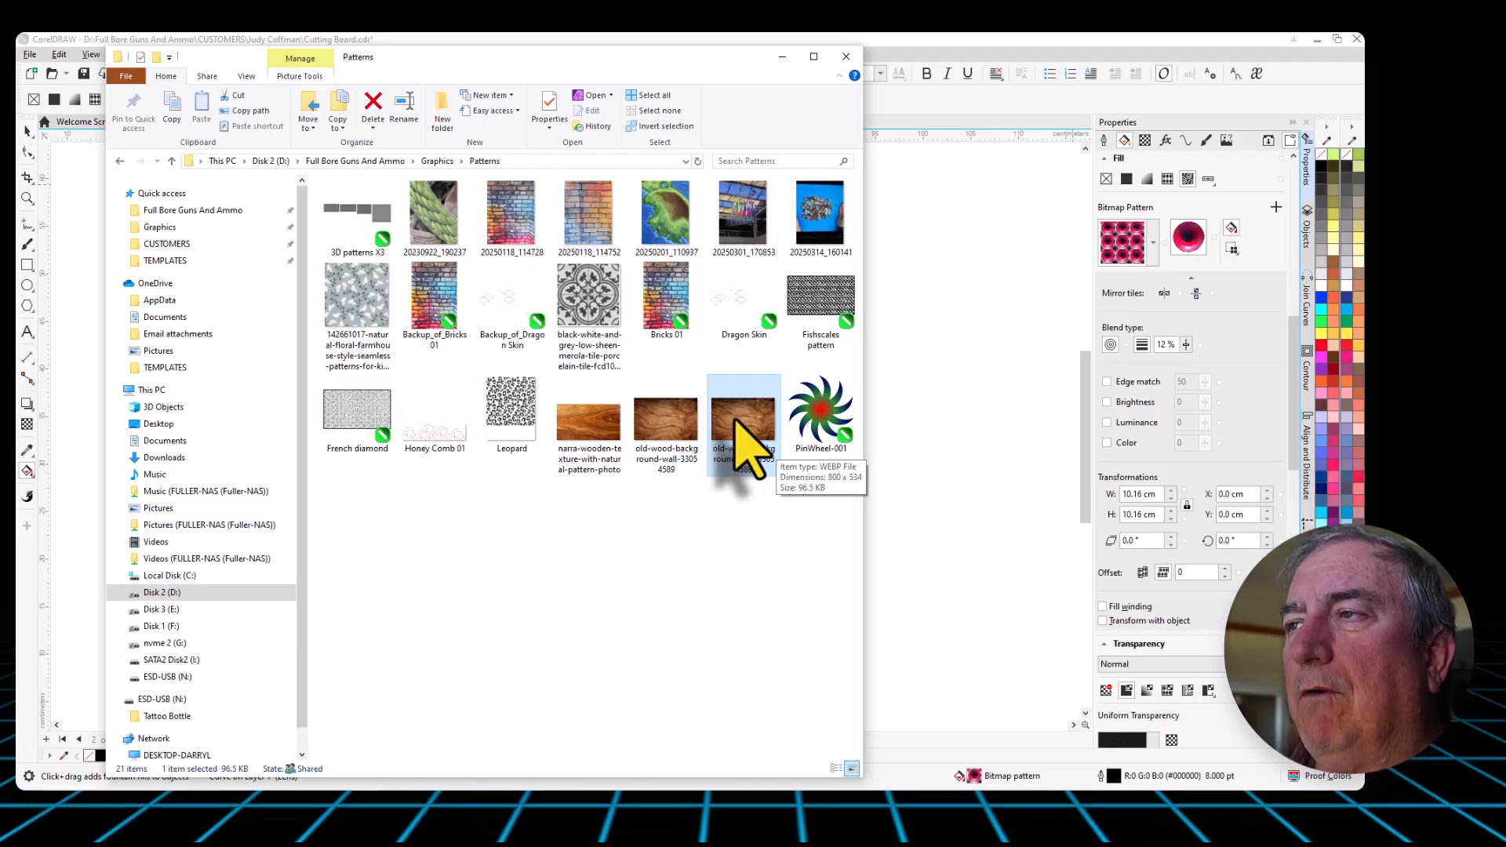
drag(686, 58, 16, 77)
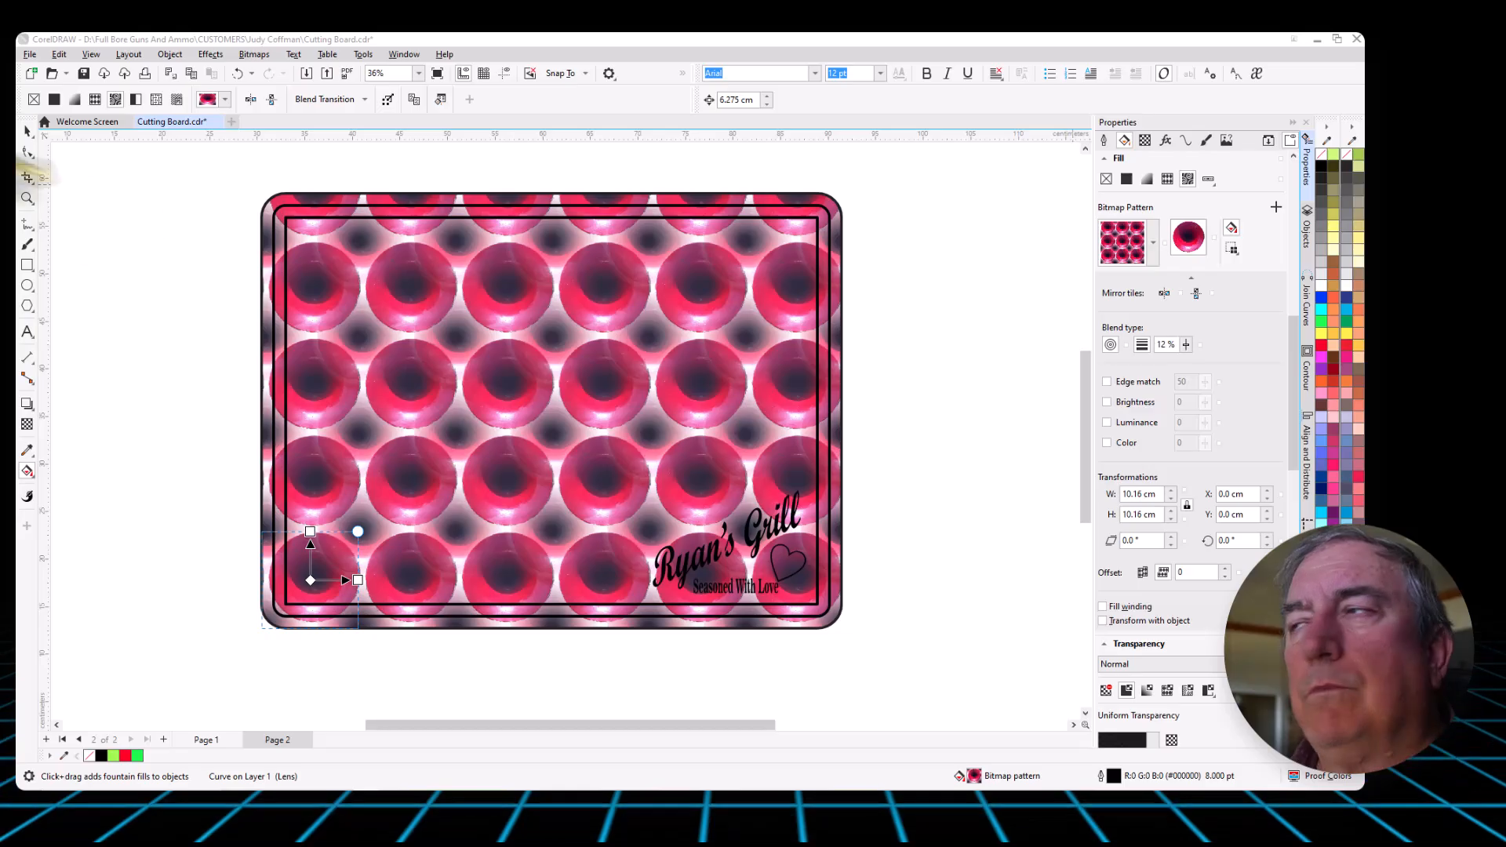
- Import the JPG old-wood-background-wall-33054589 from the Patterns folder as the new source for the board's bitmap pattern fill
click(1231, 247)
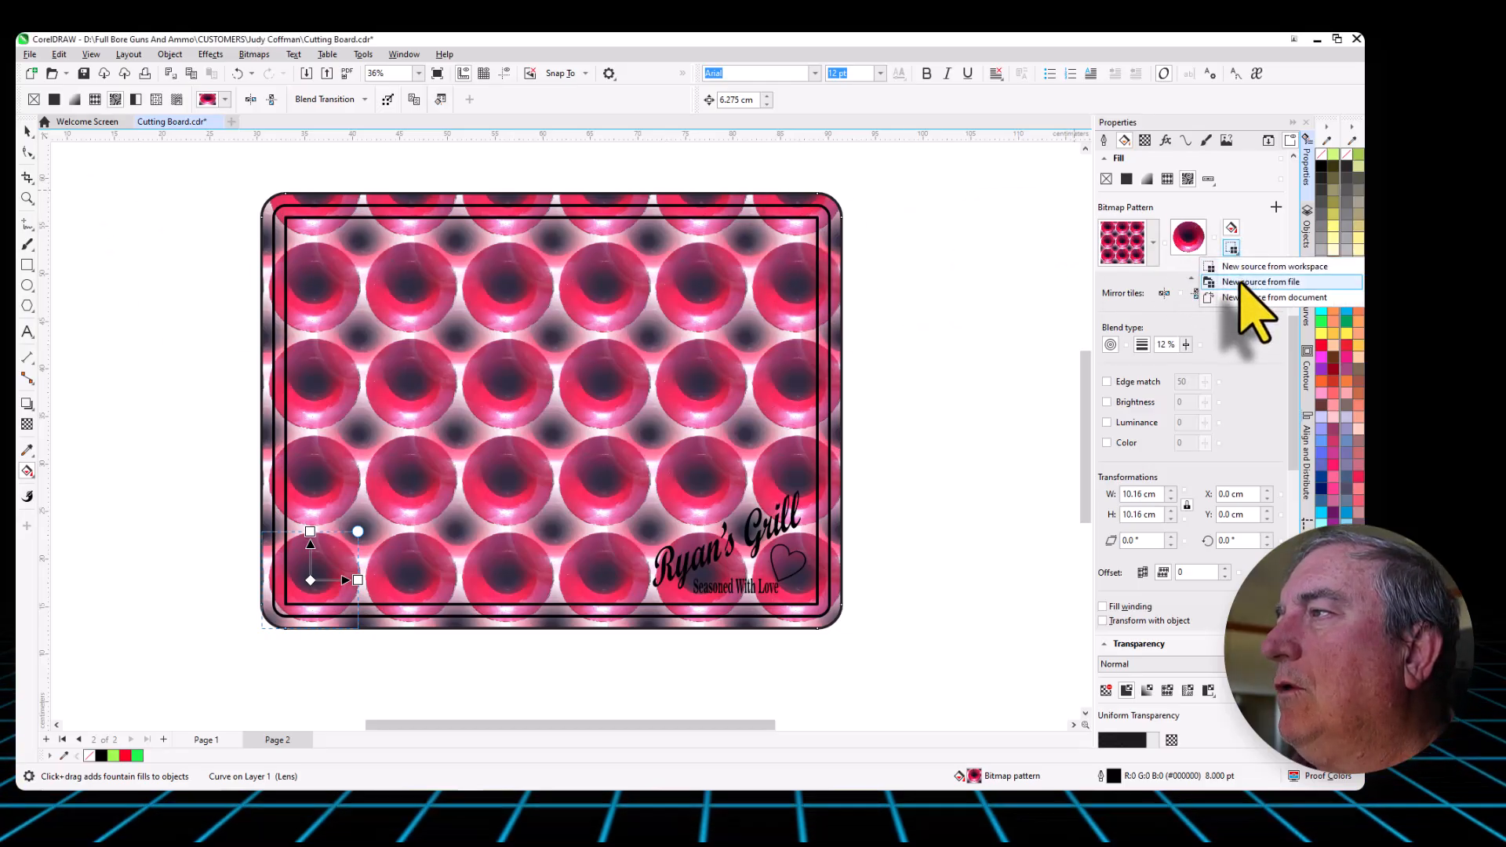
click(1241, 284)
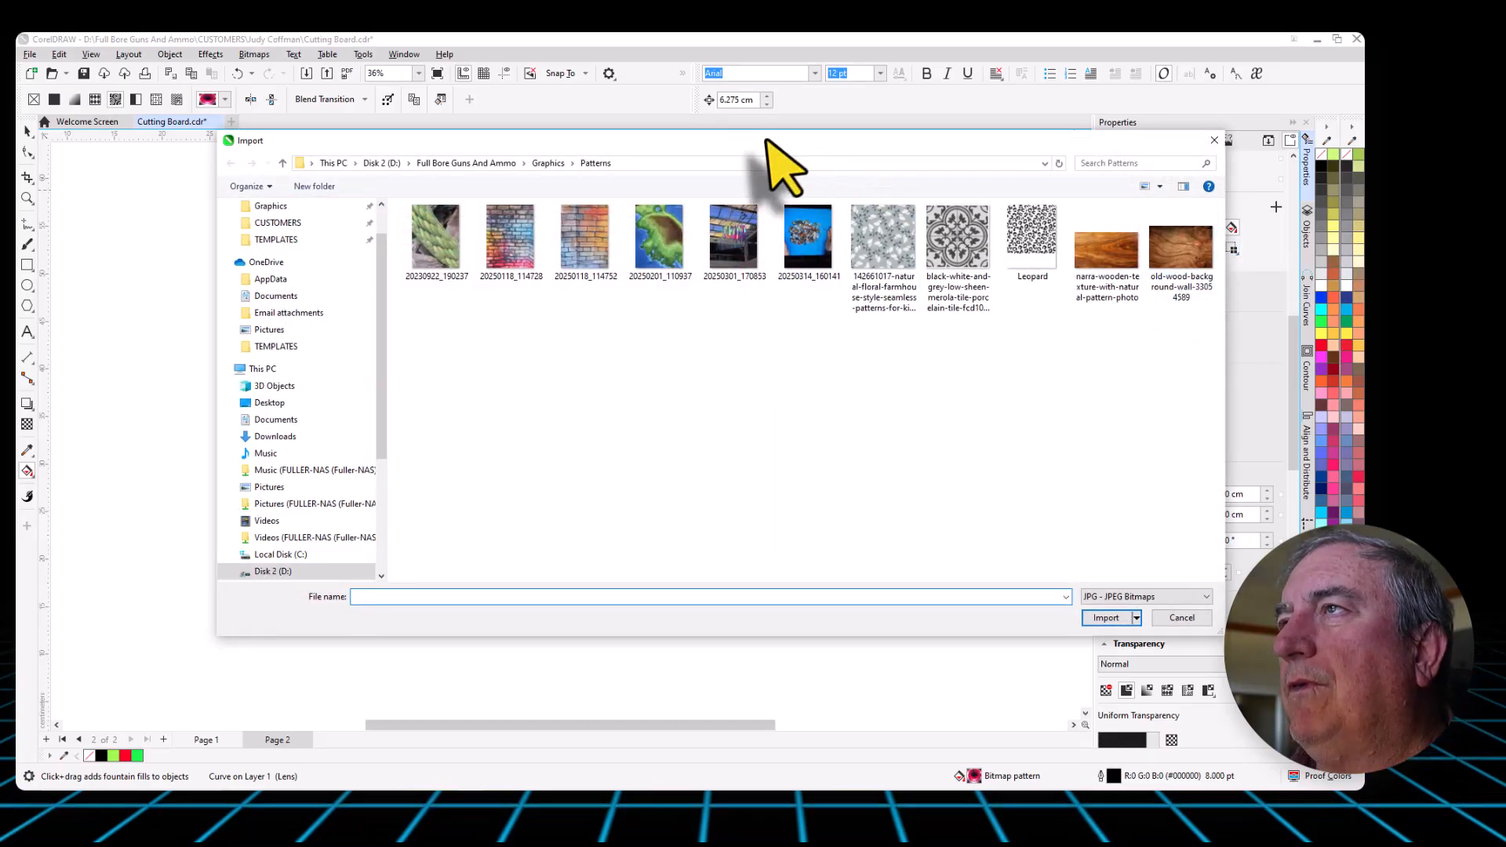
drag(759, 139, 658, 136)
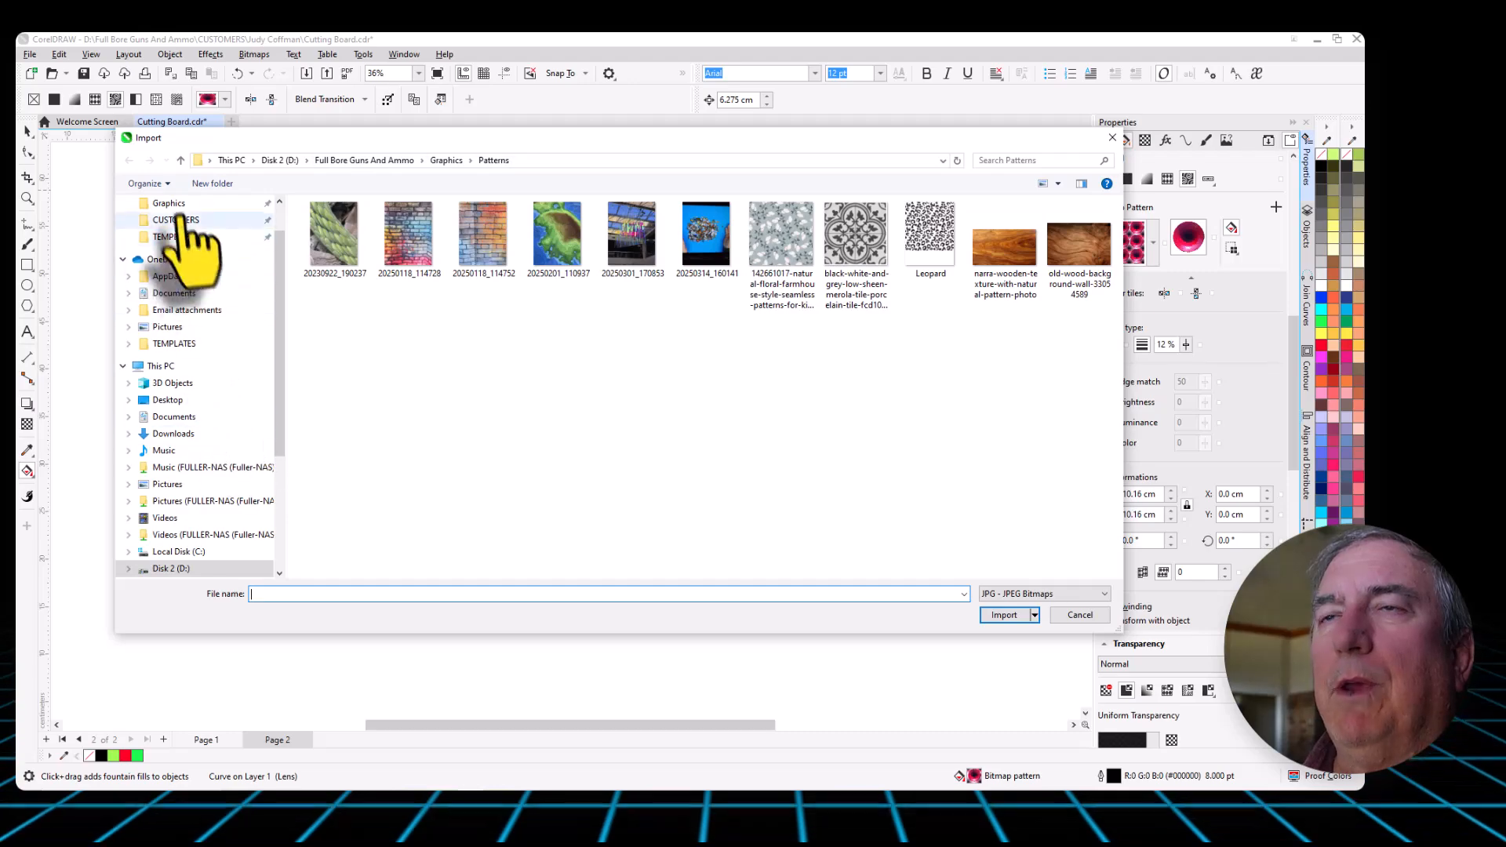
scroll(196, 252, up, 1)
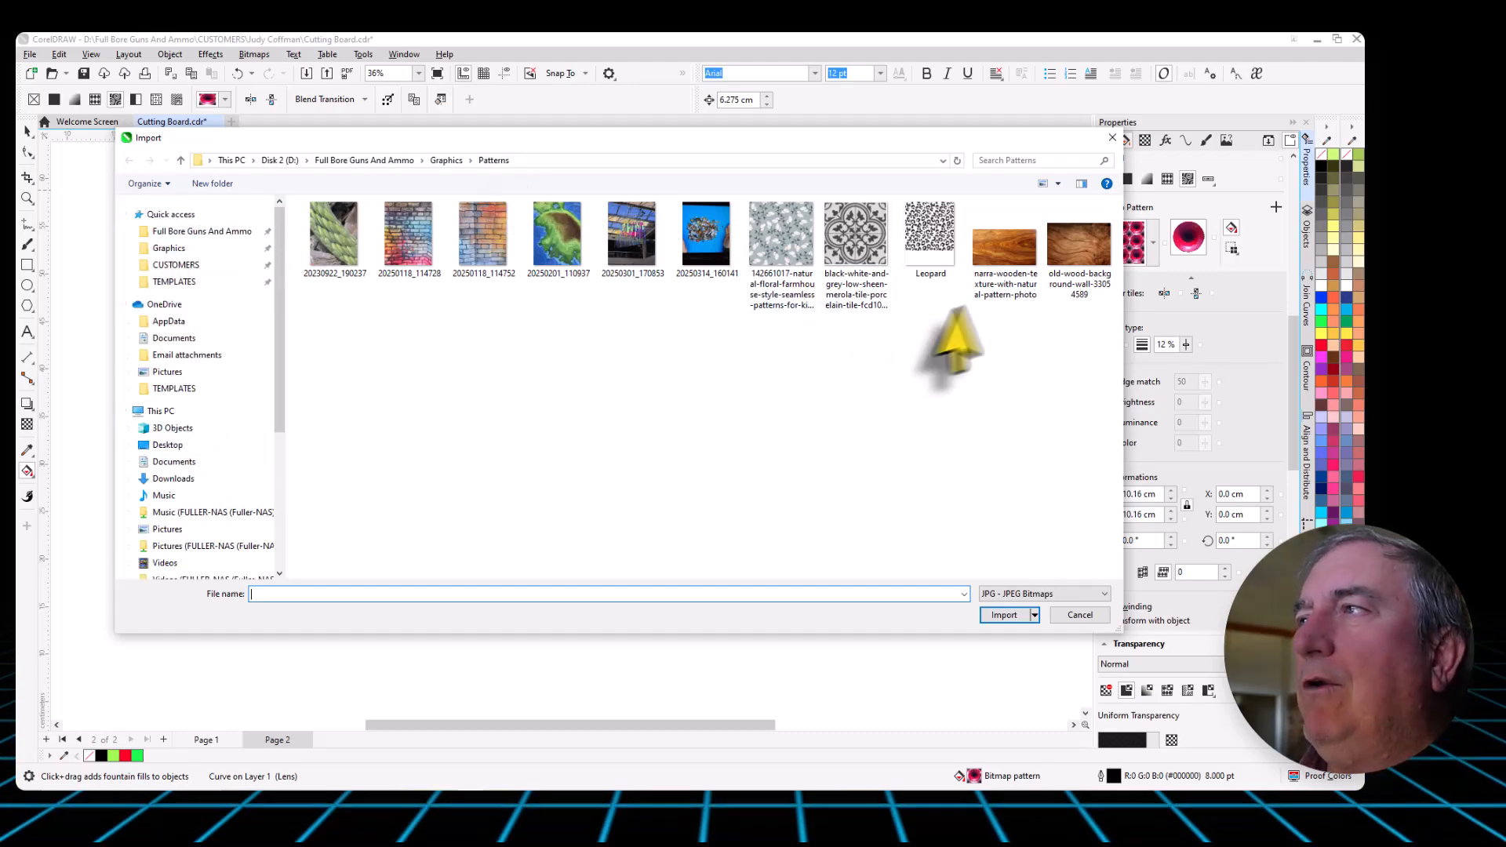
click(1089, 255)
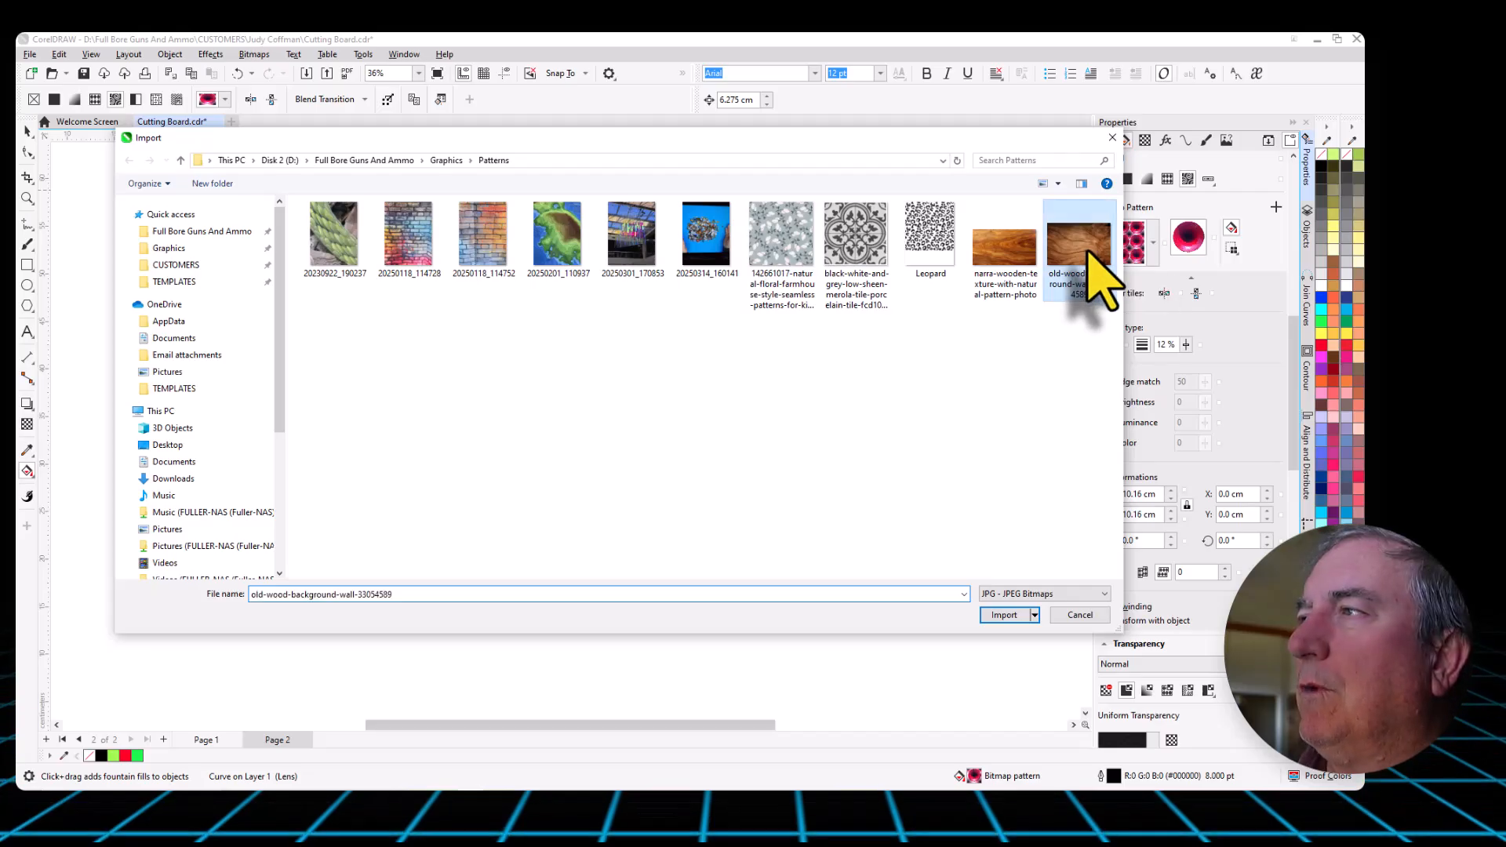
click(998, 617)
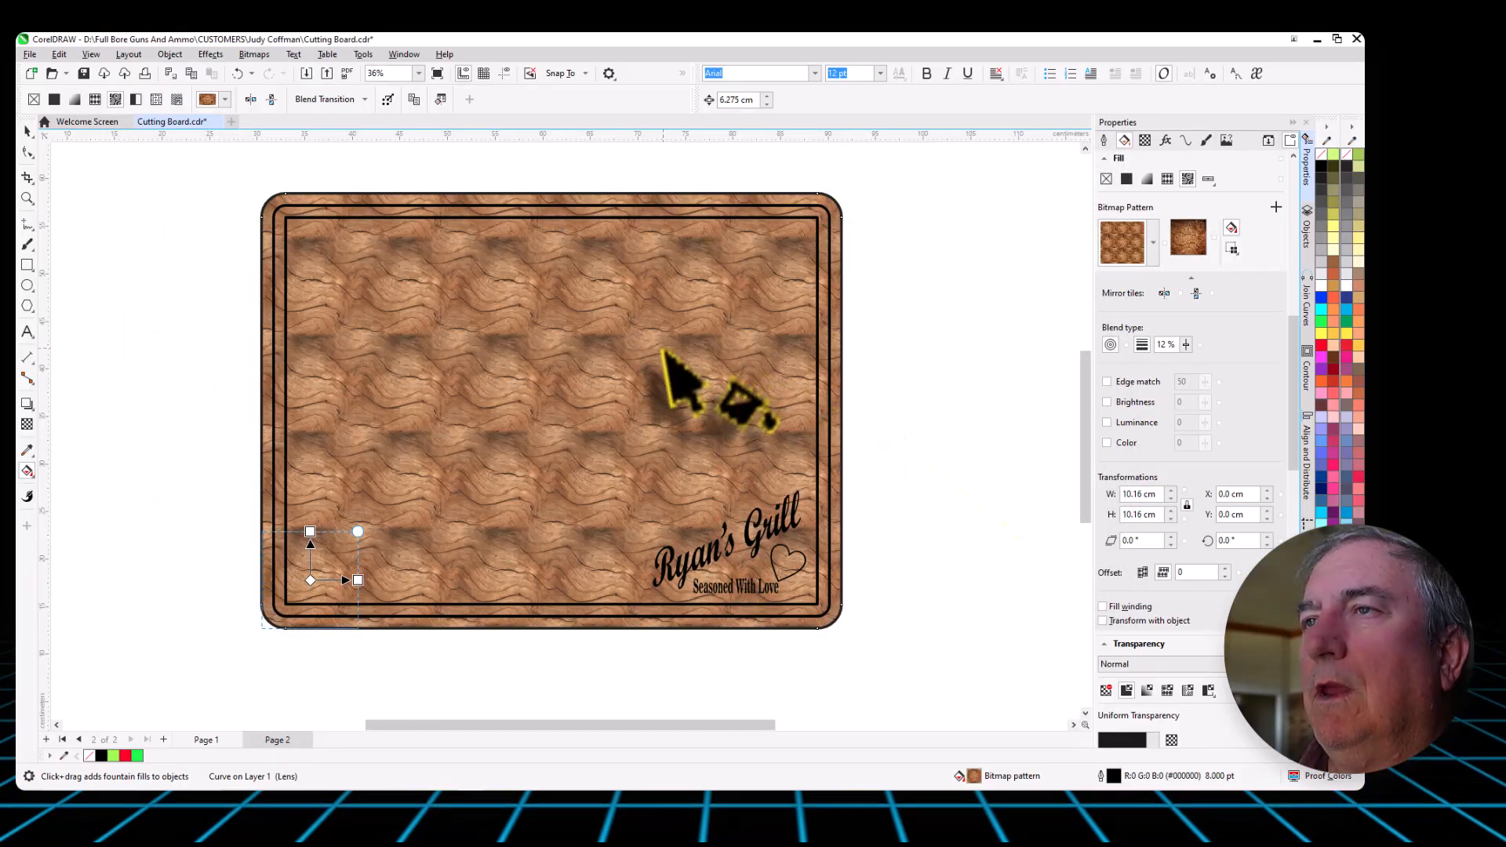
- Examine the repeating wood tiles up close and move the pattern's origin tile to the centre of the board
scroll(432, 396, up, 1)
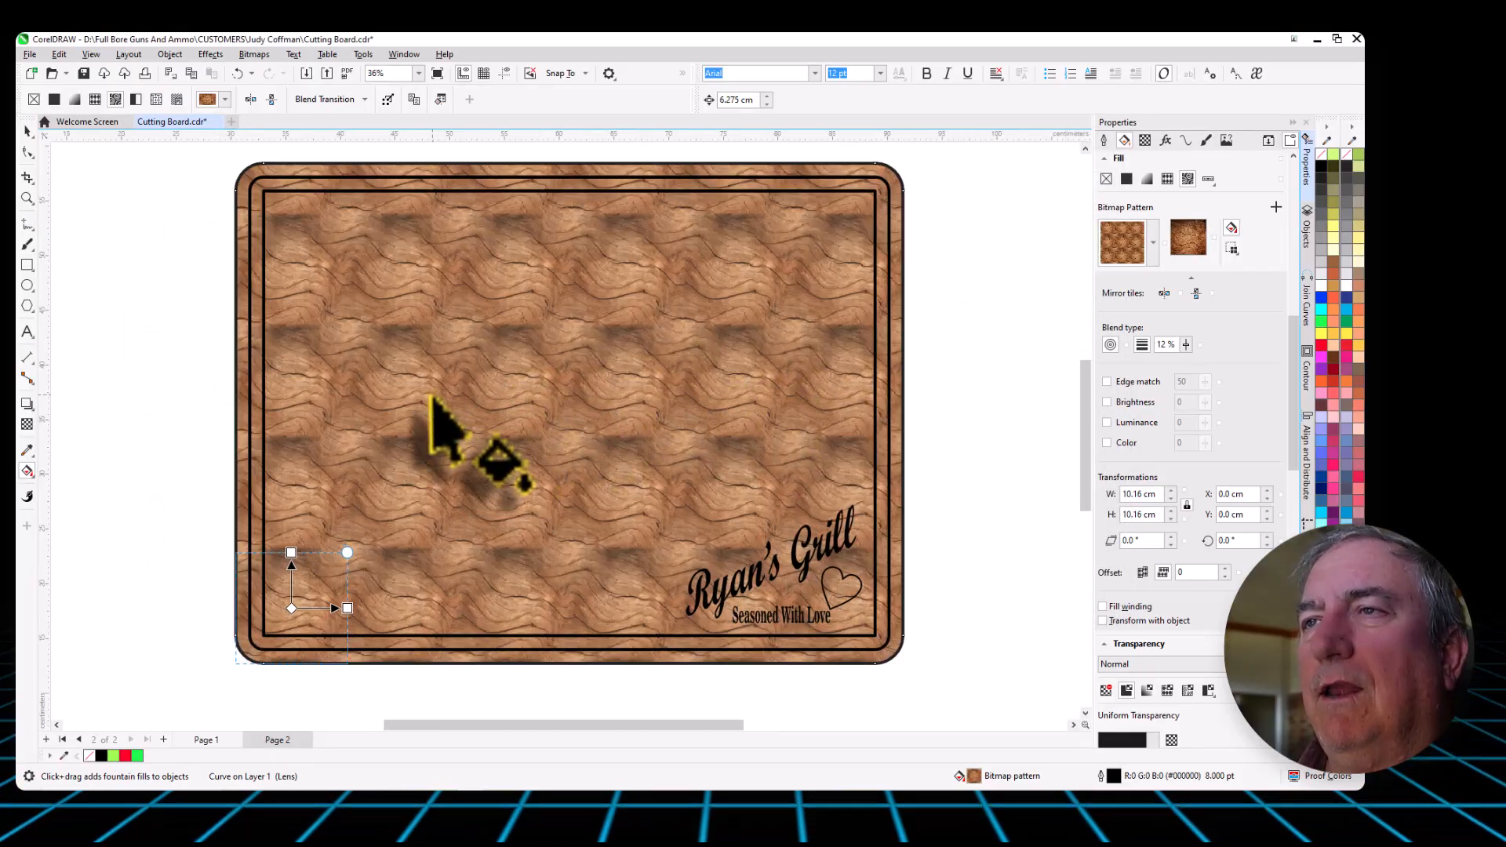
scroll(432, 396, up, 3)
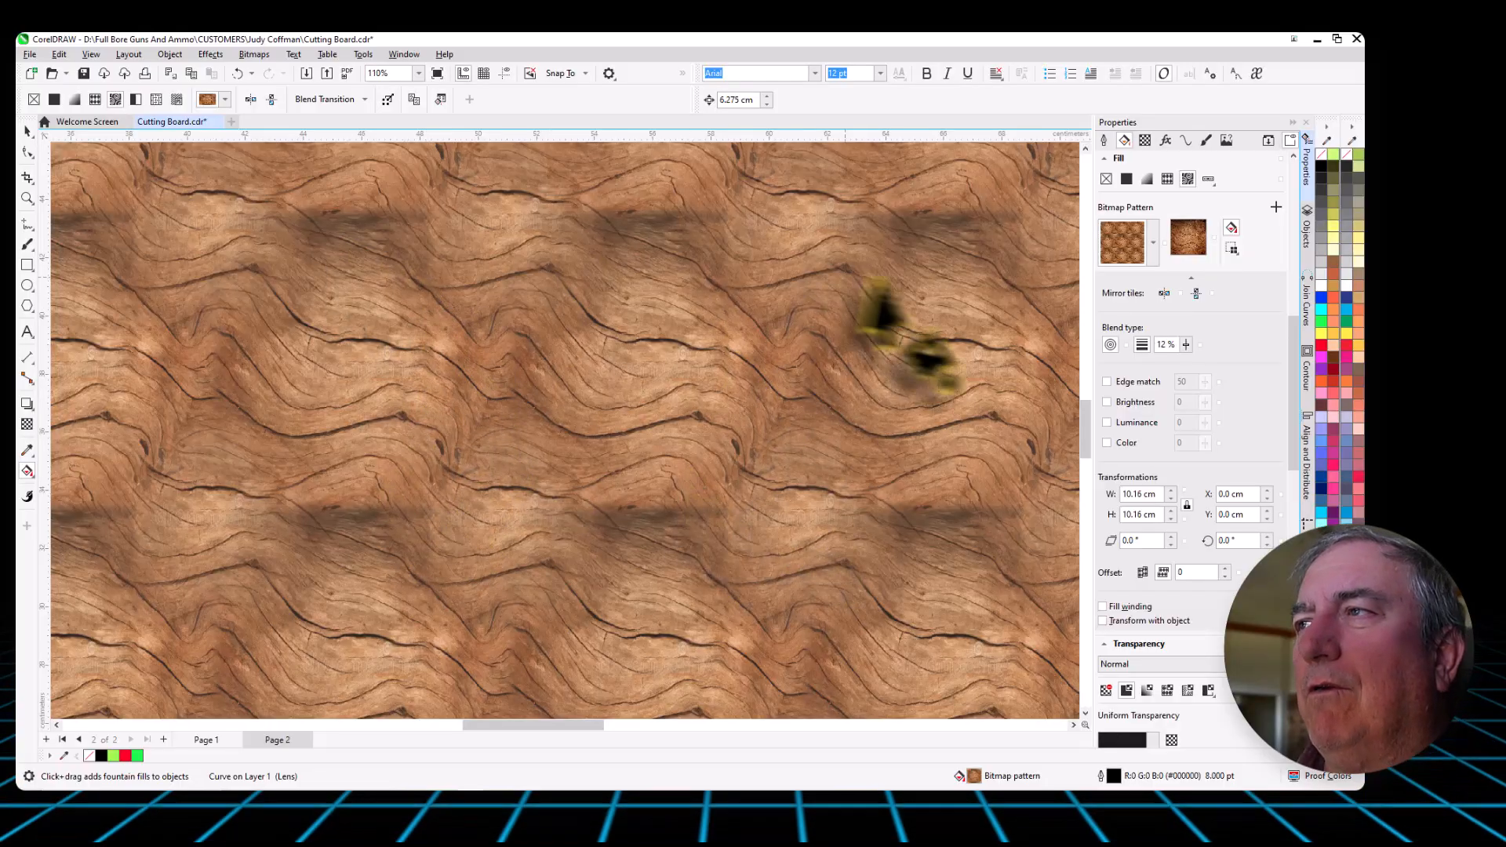
scroll(659, 424, down, 2)
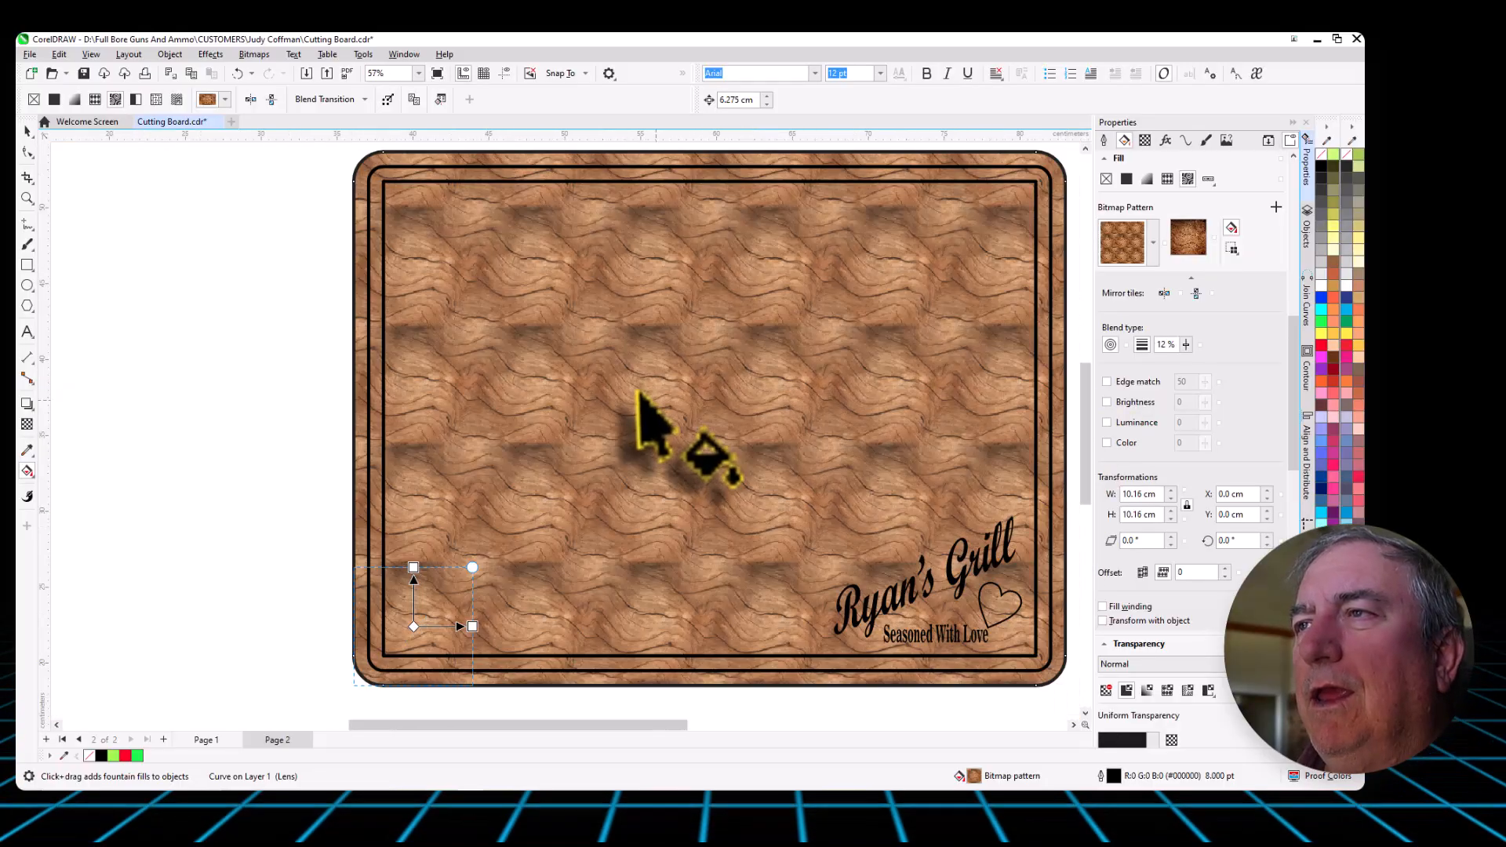
scroll(620, 407, down, 2)
scroll(993, 447, up, 1)
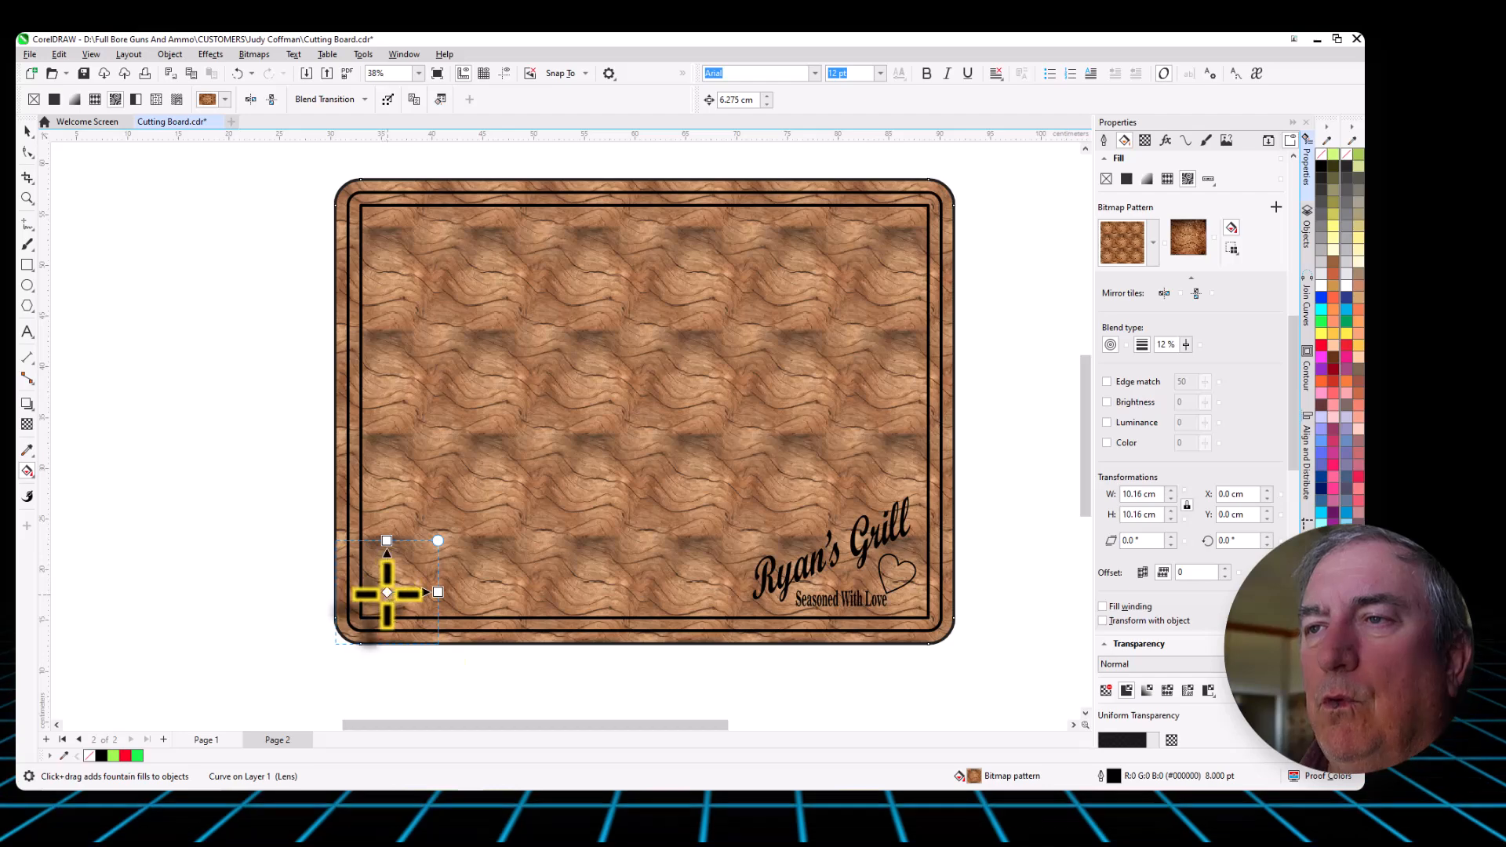
drag(387, 593, 645, 411)
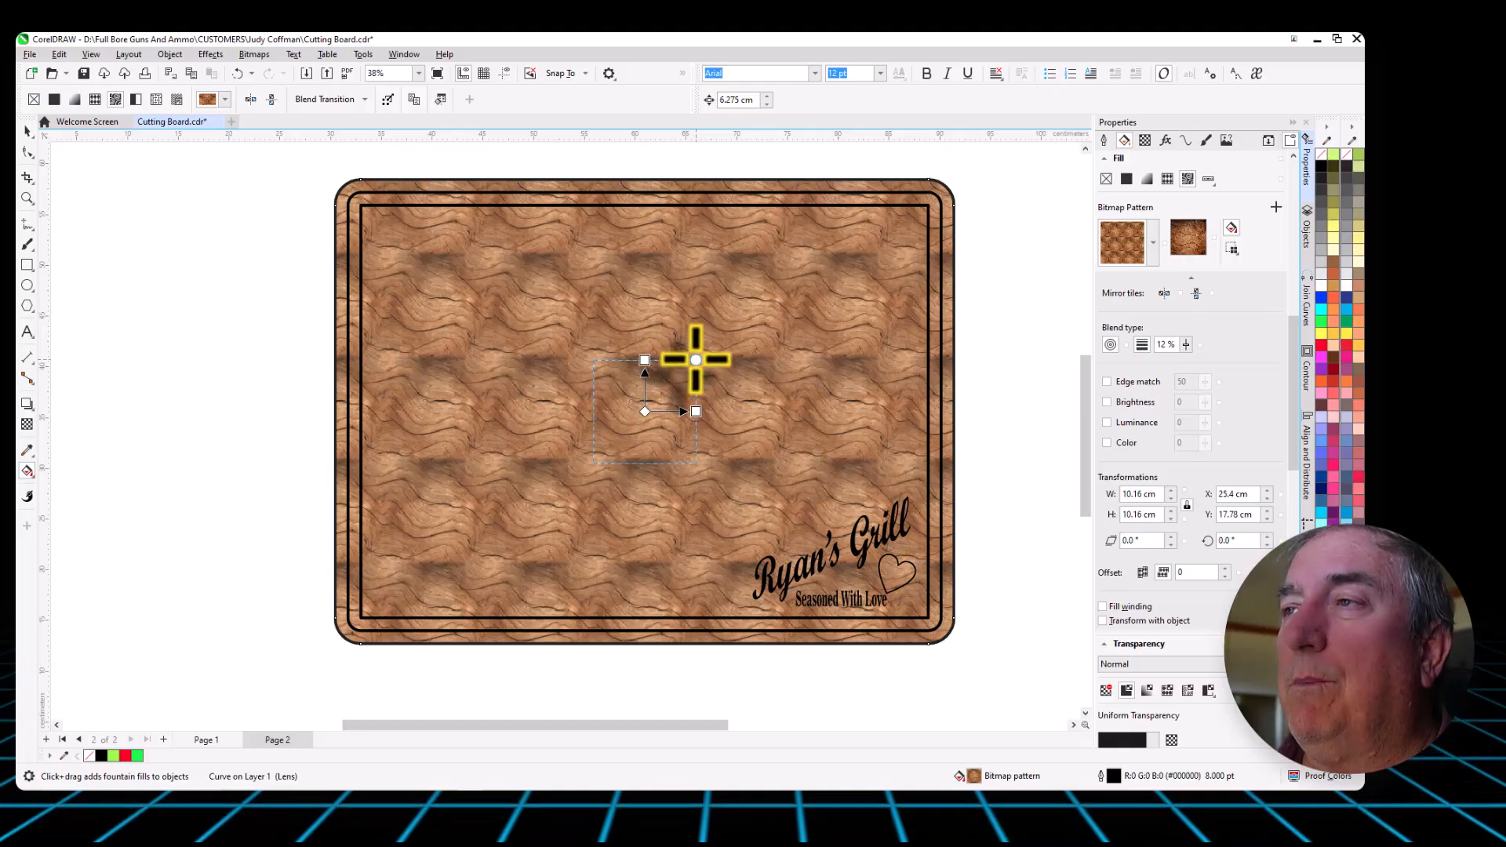
- Try rotating and scaling the wood tile, then enlarge it upright to about 62.6 × 48.8 cm so one tile covers the board
drag(696, 359, 774, 396)
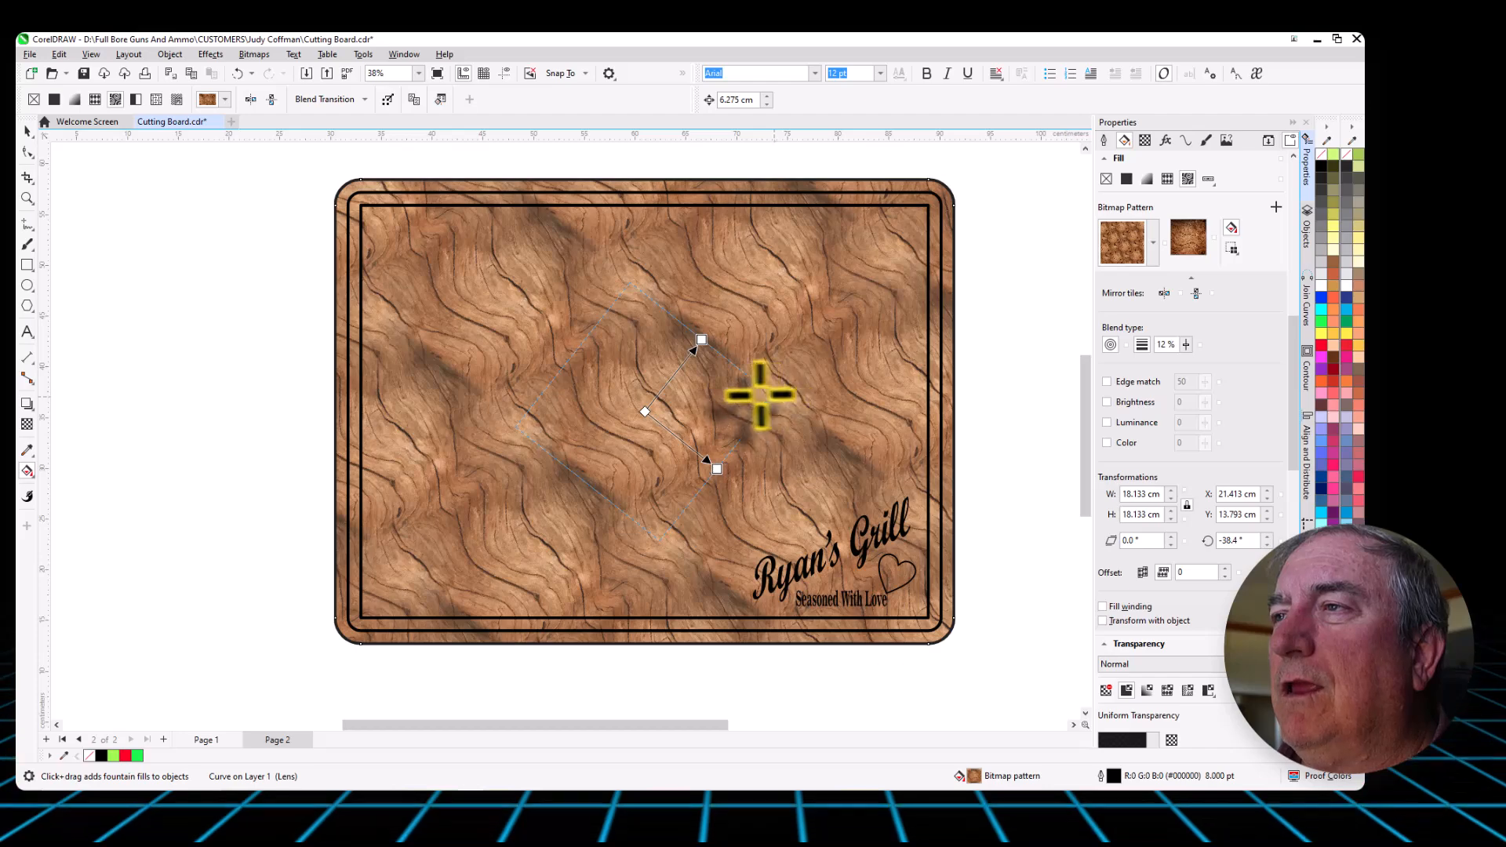
drag(760, 394, 705, 393)
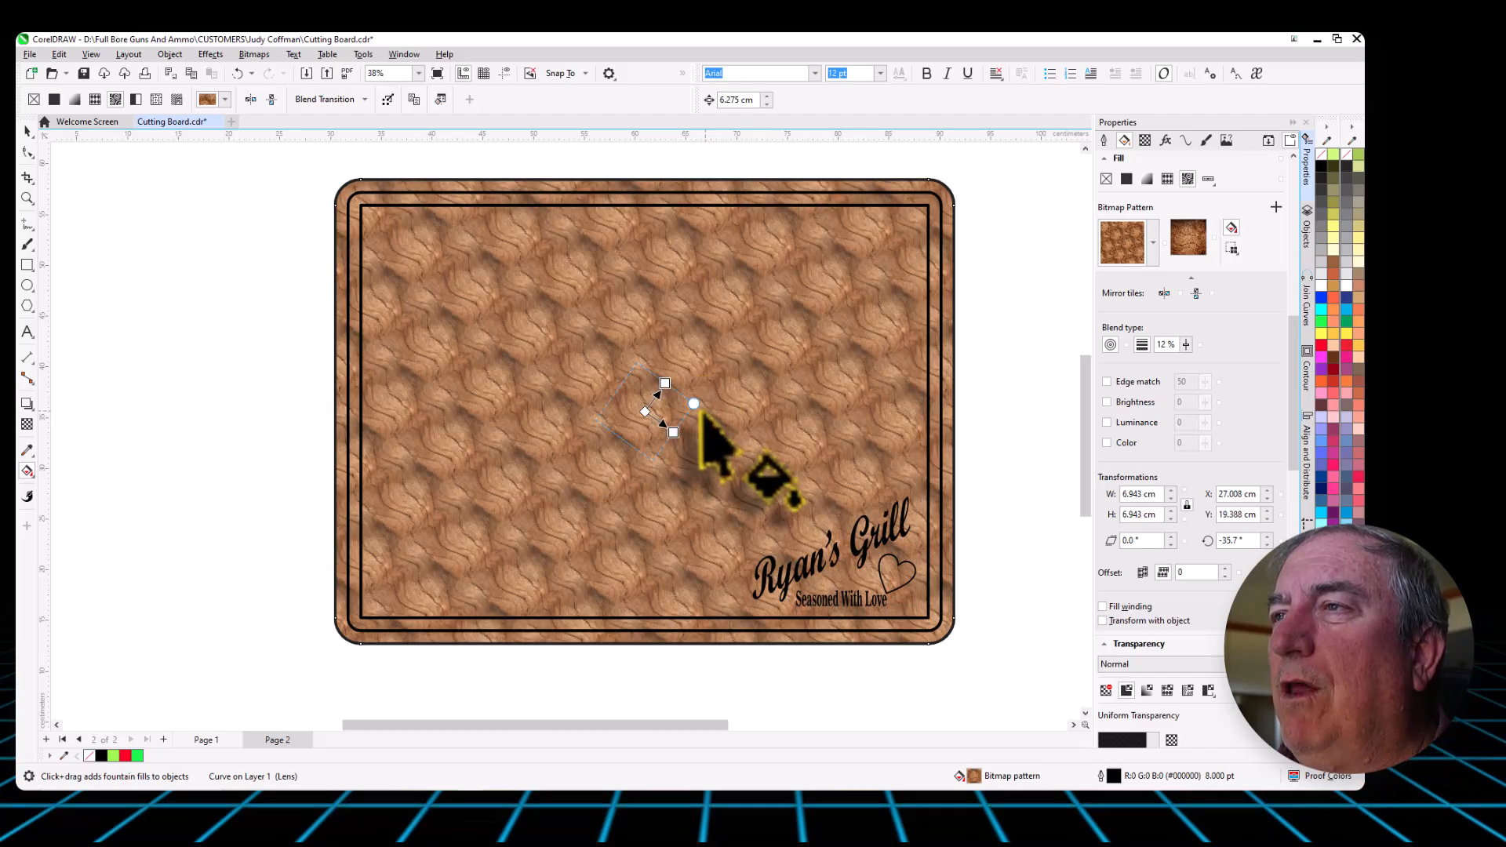
drag(694, 401, 892, 163)
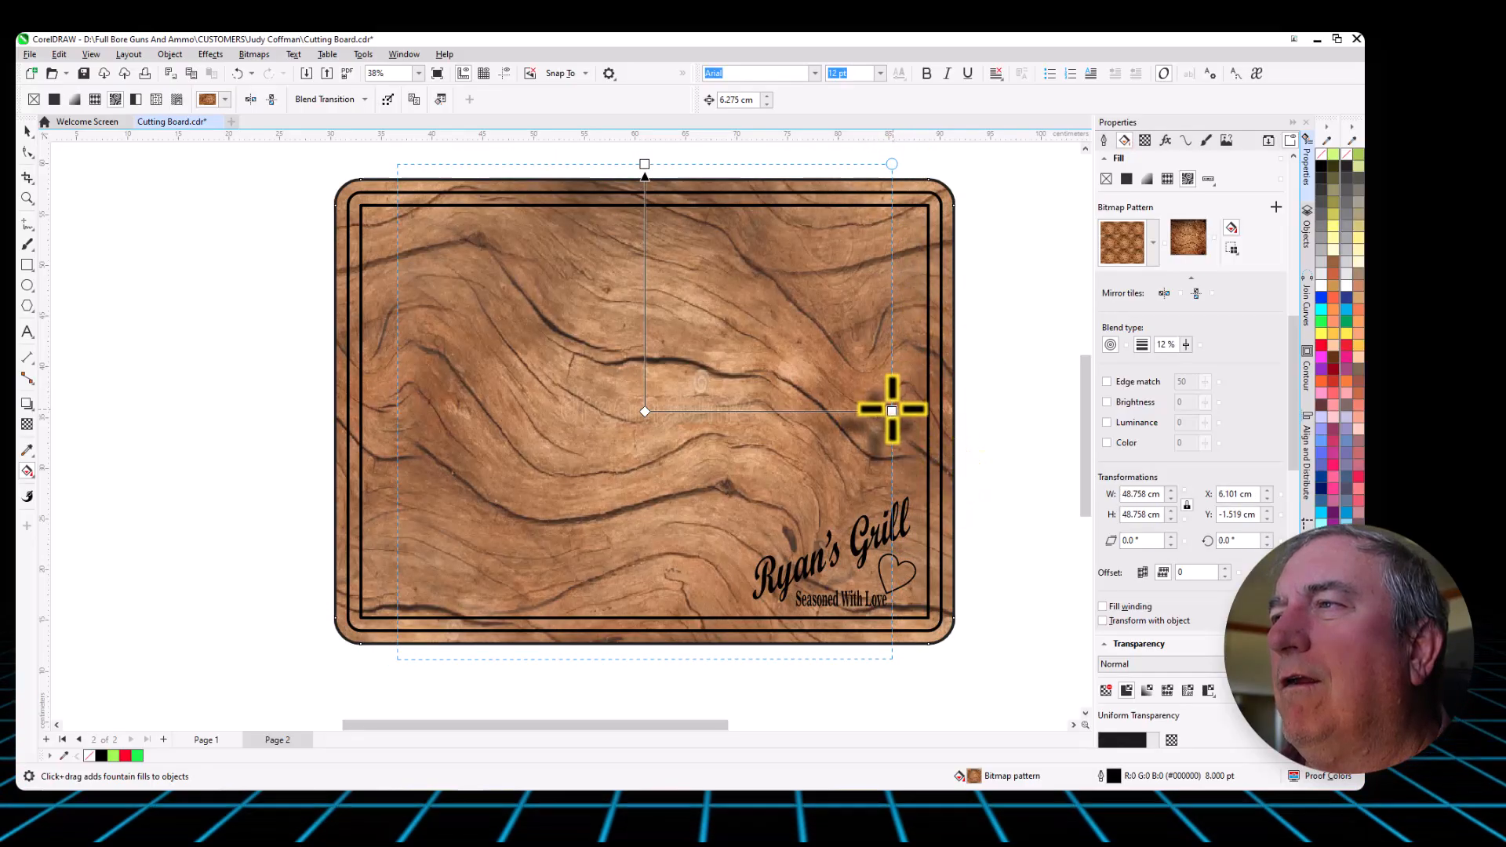
drag(894, 409, 962, 410)
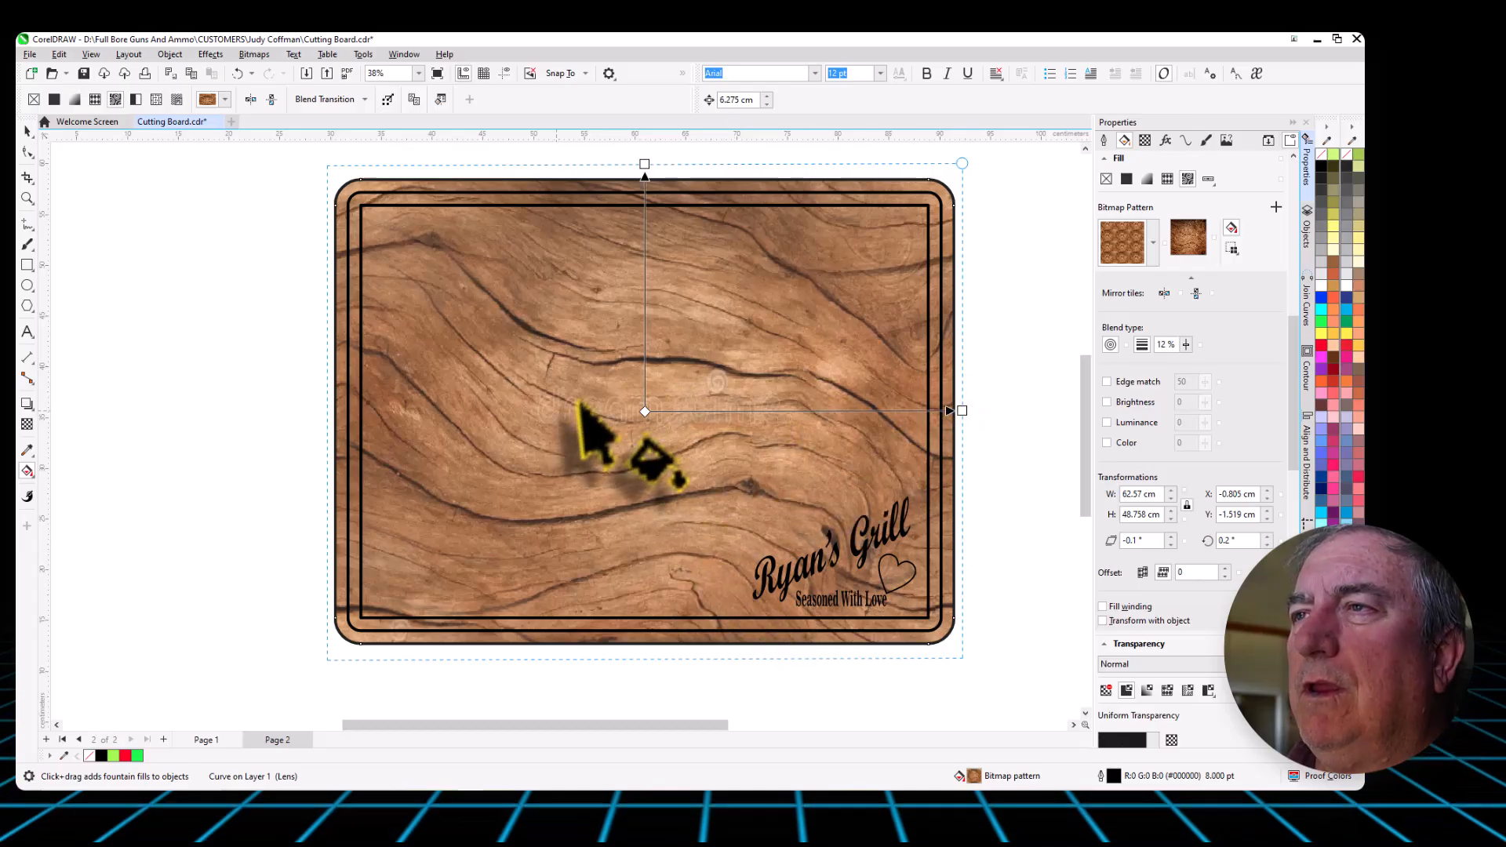
- Fit the wood pattern tile exactly to the board's outer edges, 60.96 cm wide and 45.72 cm high, without rotation or skew
scroll(596, 428, up, 2)
scroll(564, 470, up, 2)
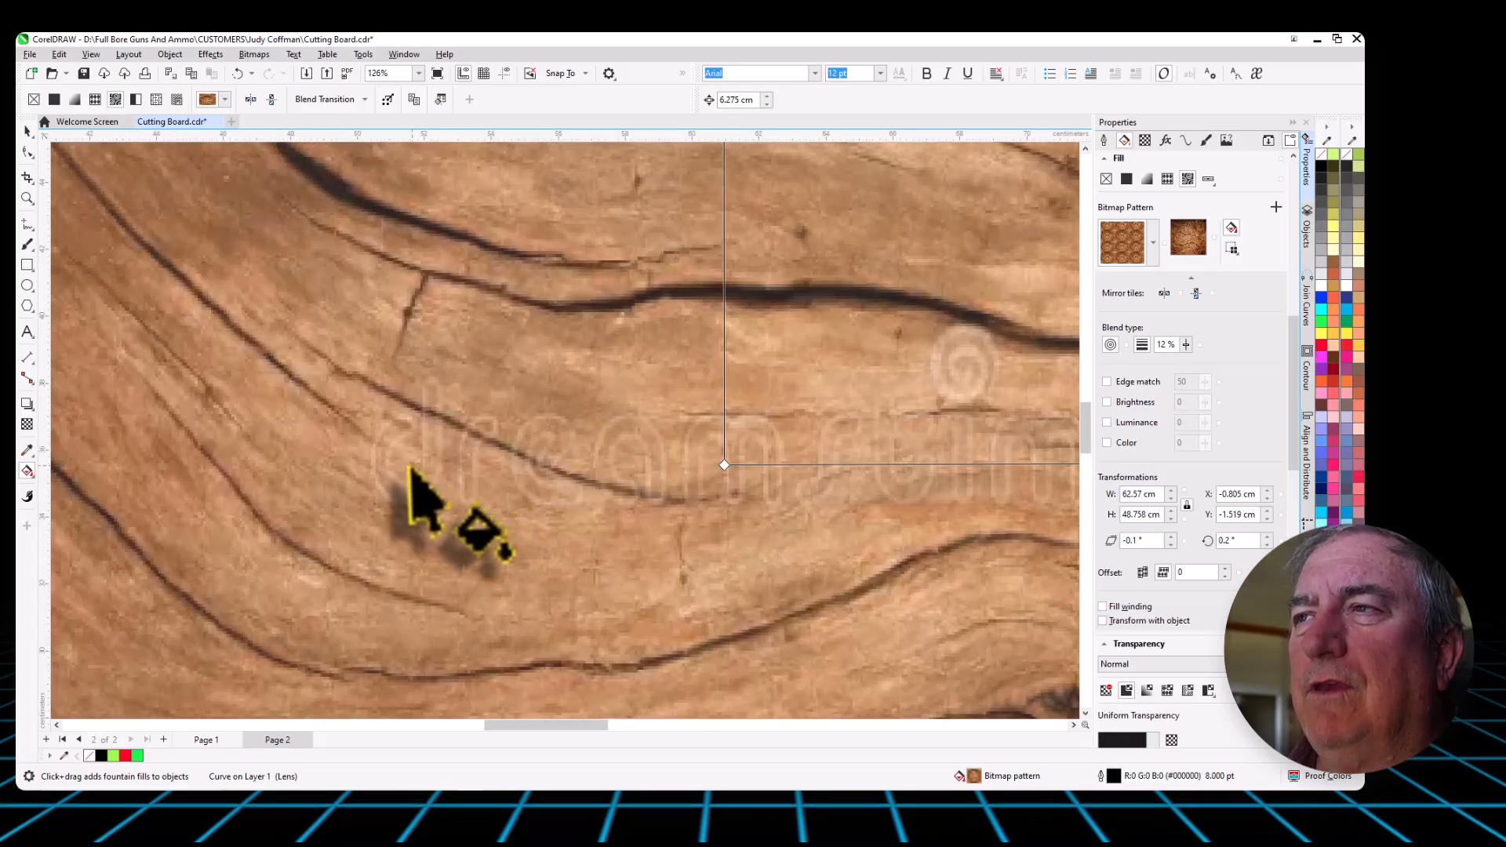
scroll(423, 478, down, 3)
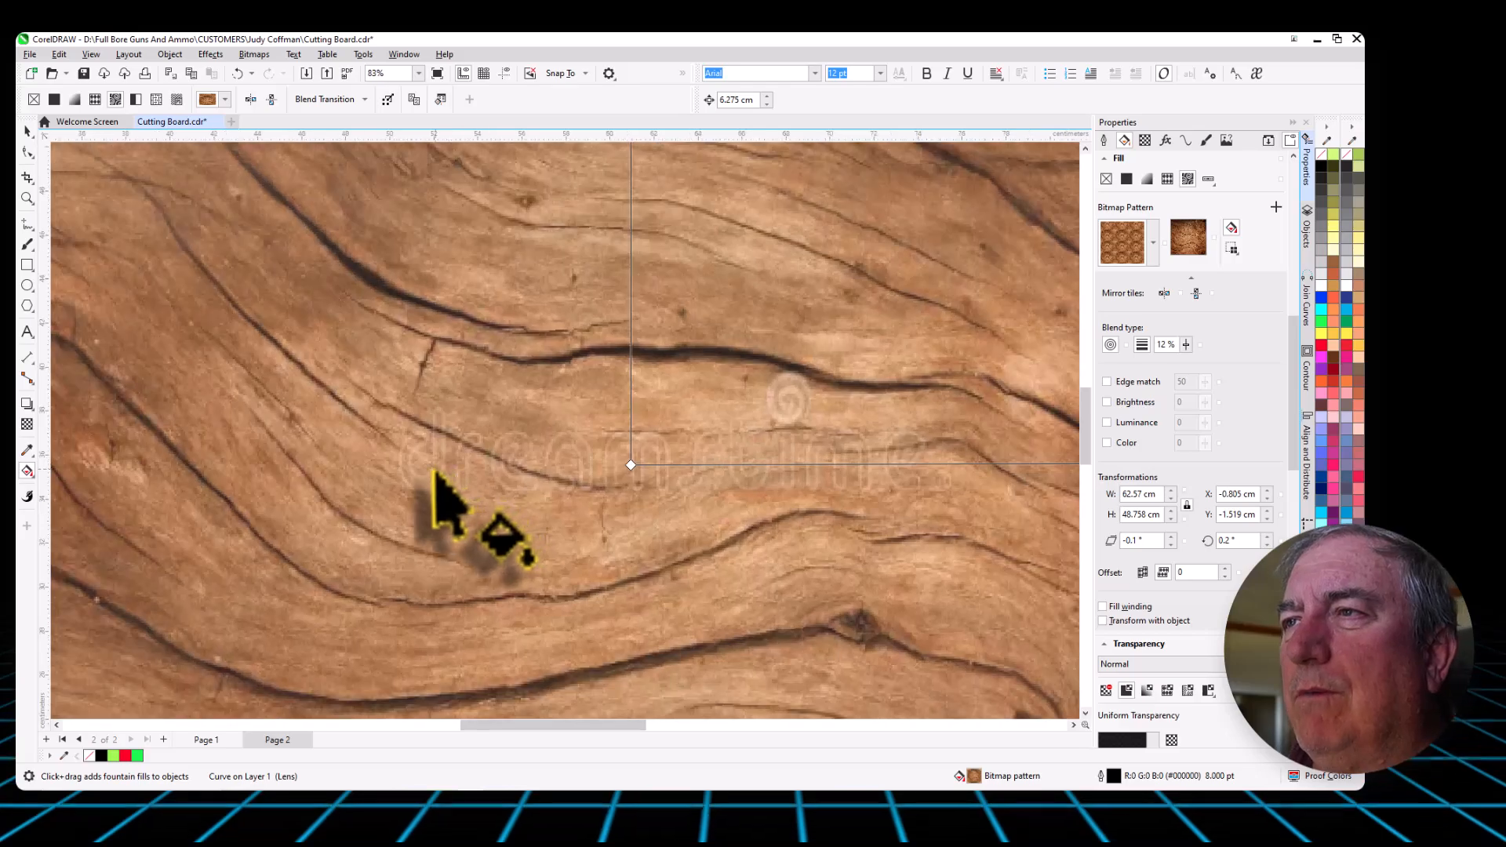
scroll(636, 459, down, 3)
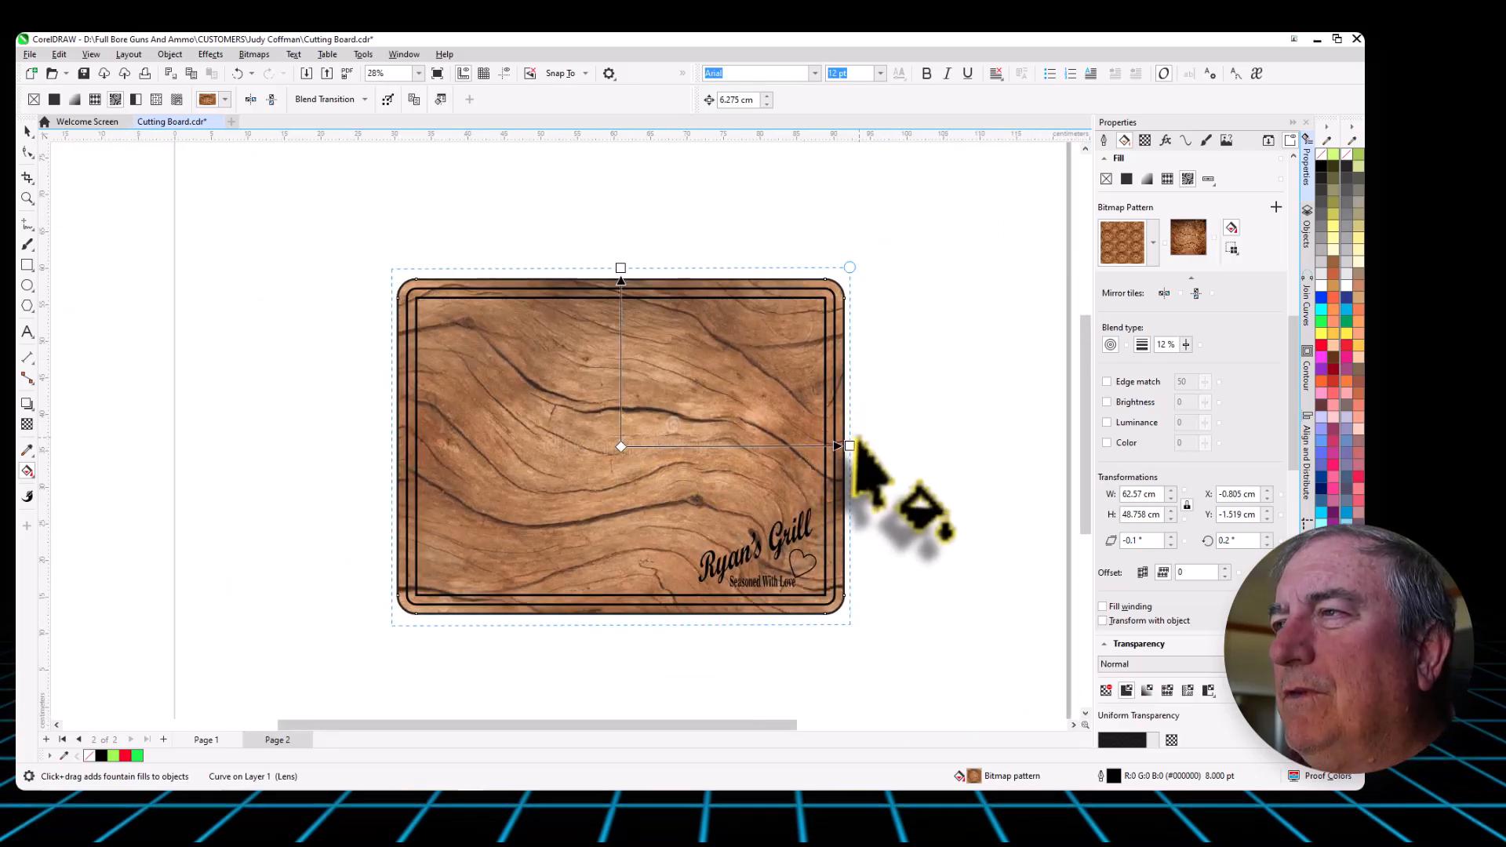
drag(847, 445, 844, 446)
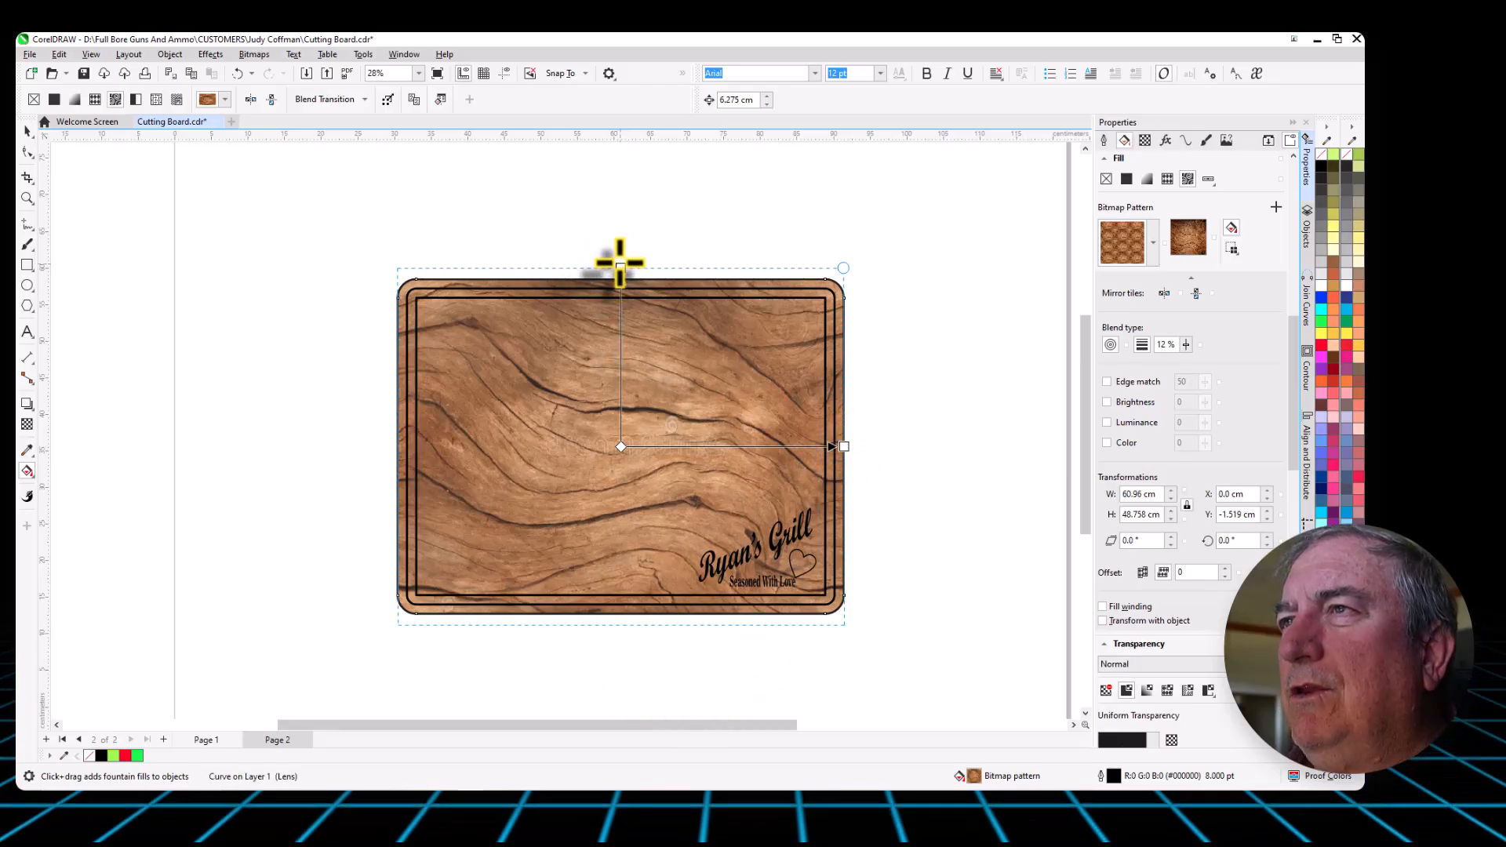
drag(621, 270, 621, 279)
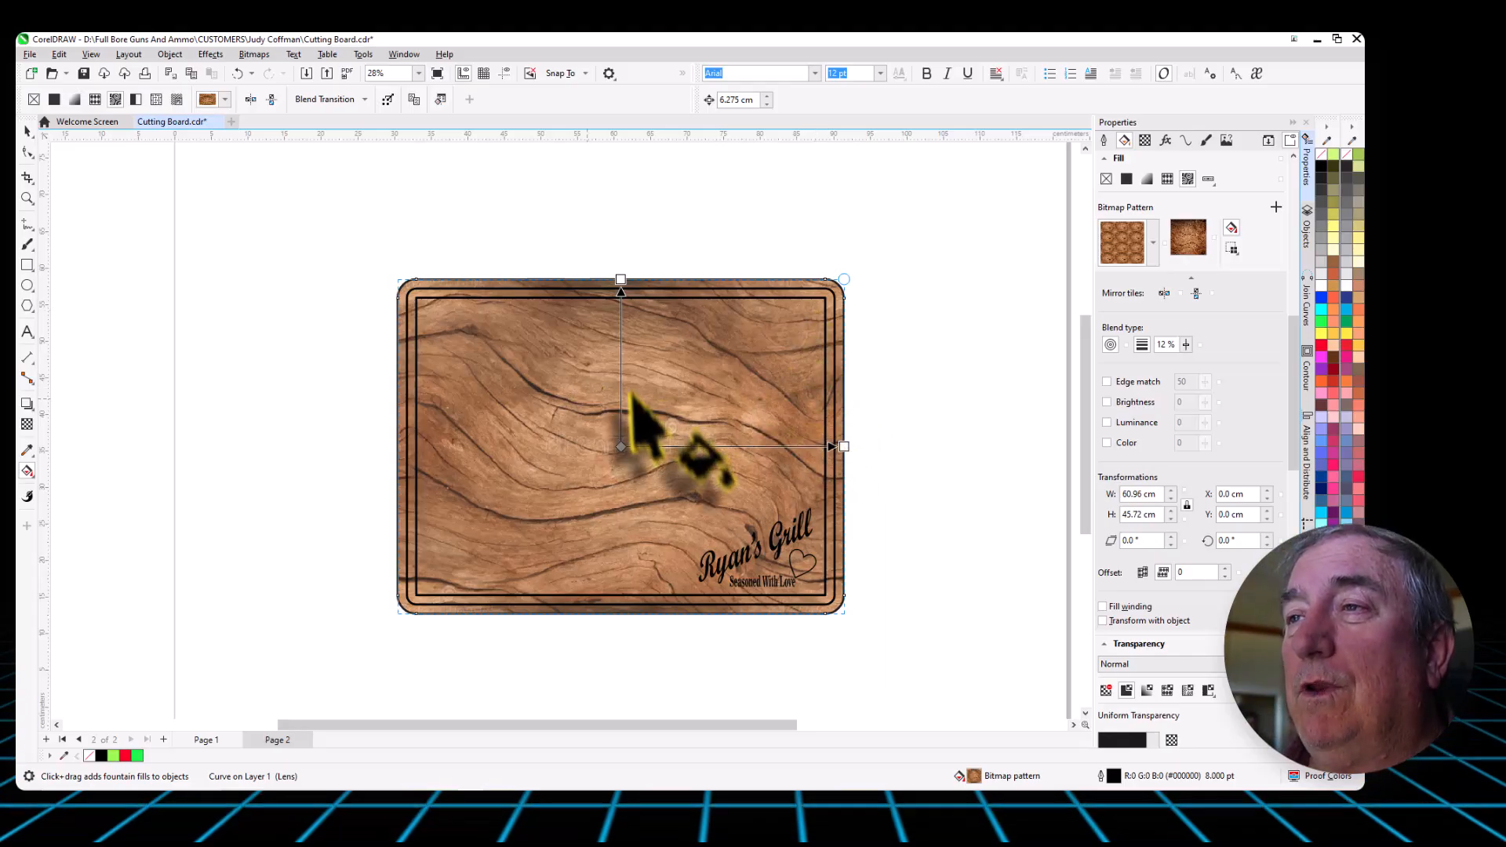
- Set the board's uniform transparency to 0 so the wood pattern is fully opaque
click(1145, 141)
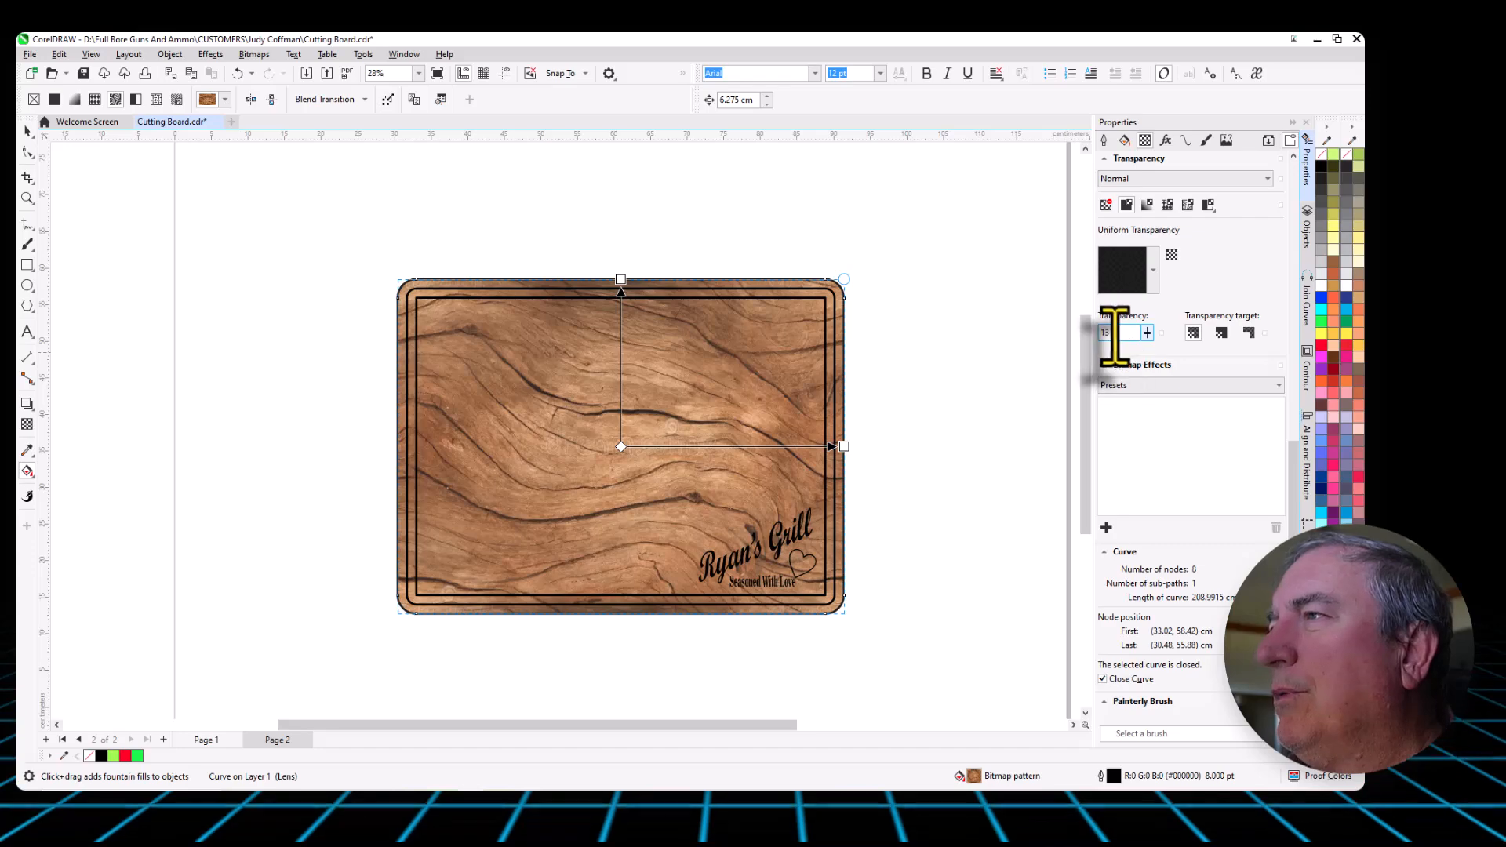
click(1147, 335)
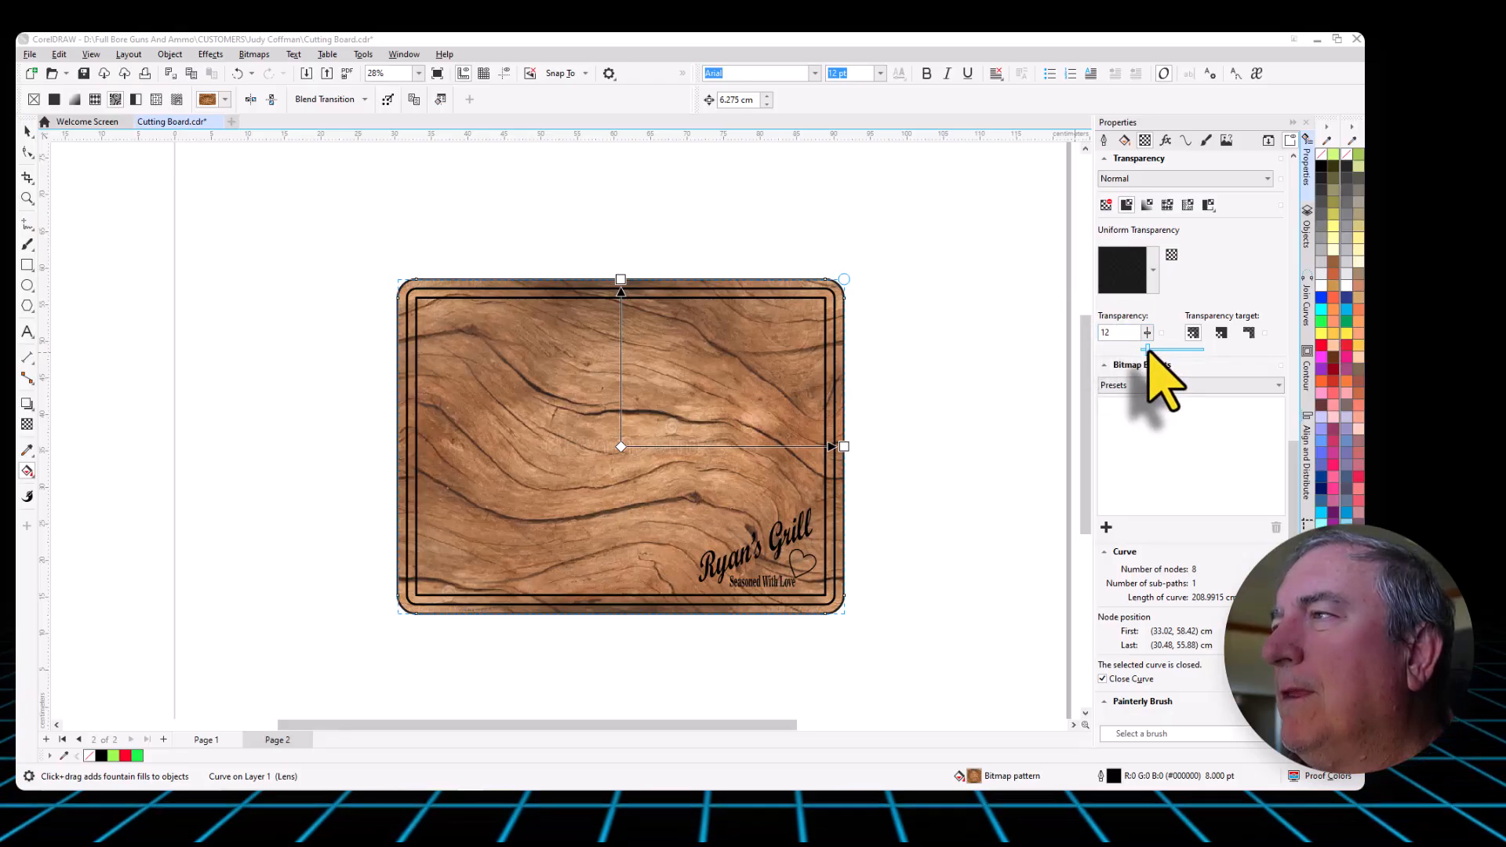
drag(1166, 352, 1167, 352)
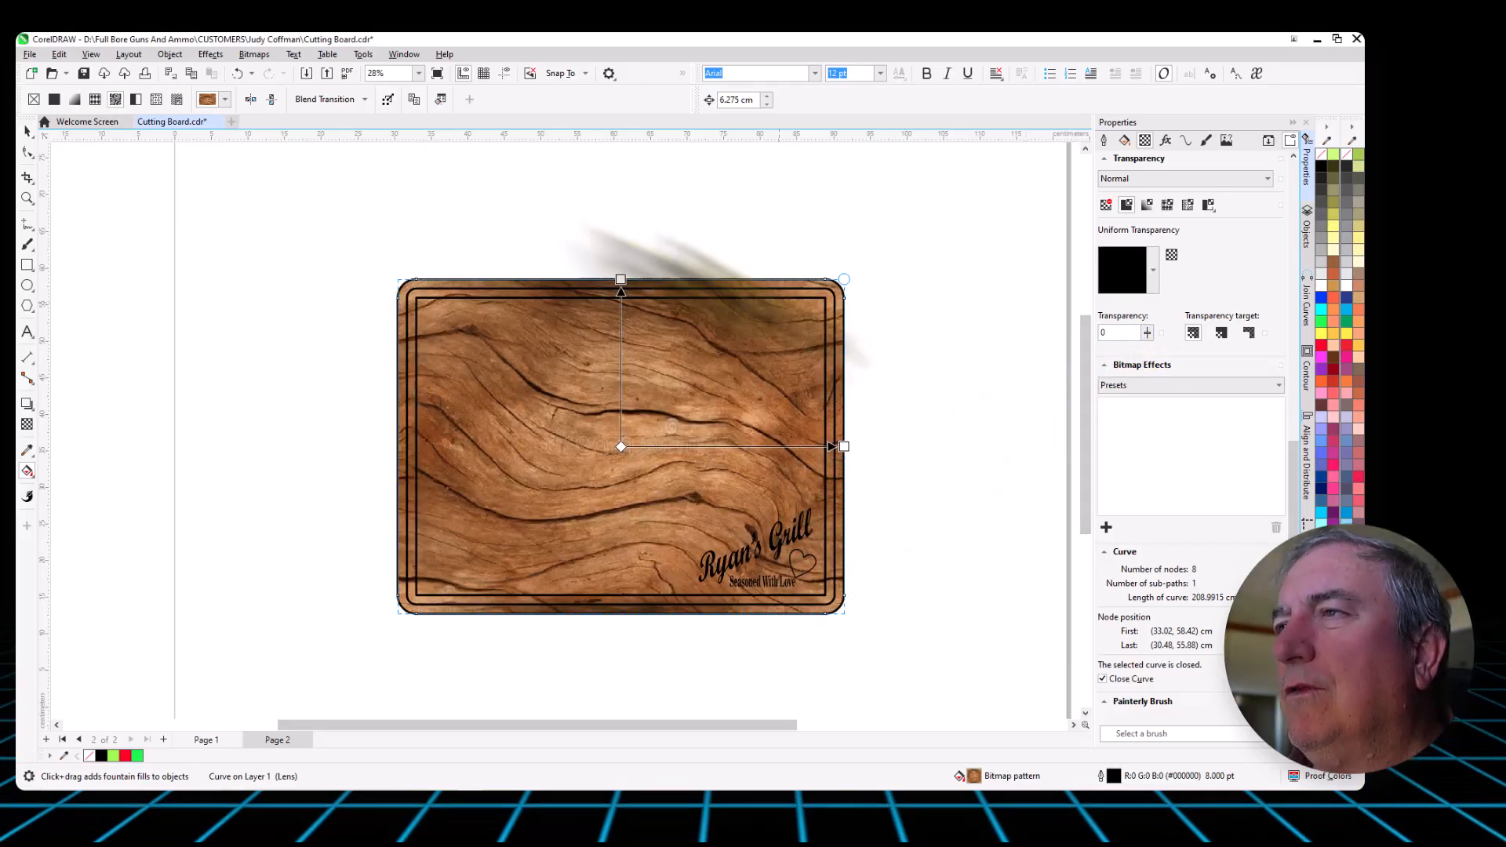
- Collapse the object properties, deselect the board and inspect the wood mockup around the lettering and heart
click(27, 131)
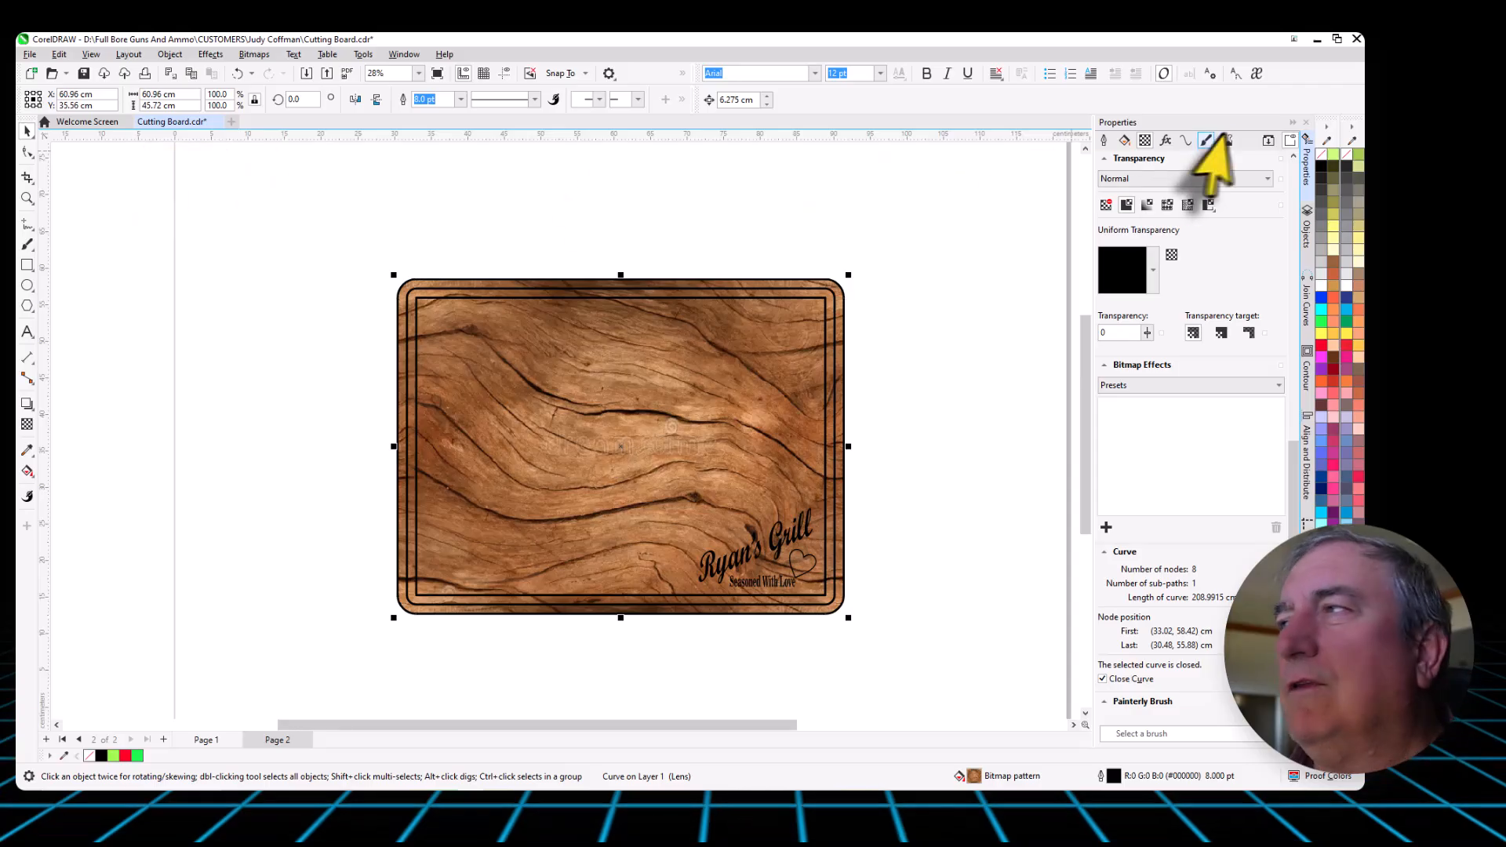
click(1292, 123)
click(617, 223)
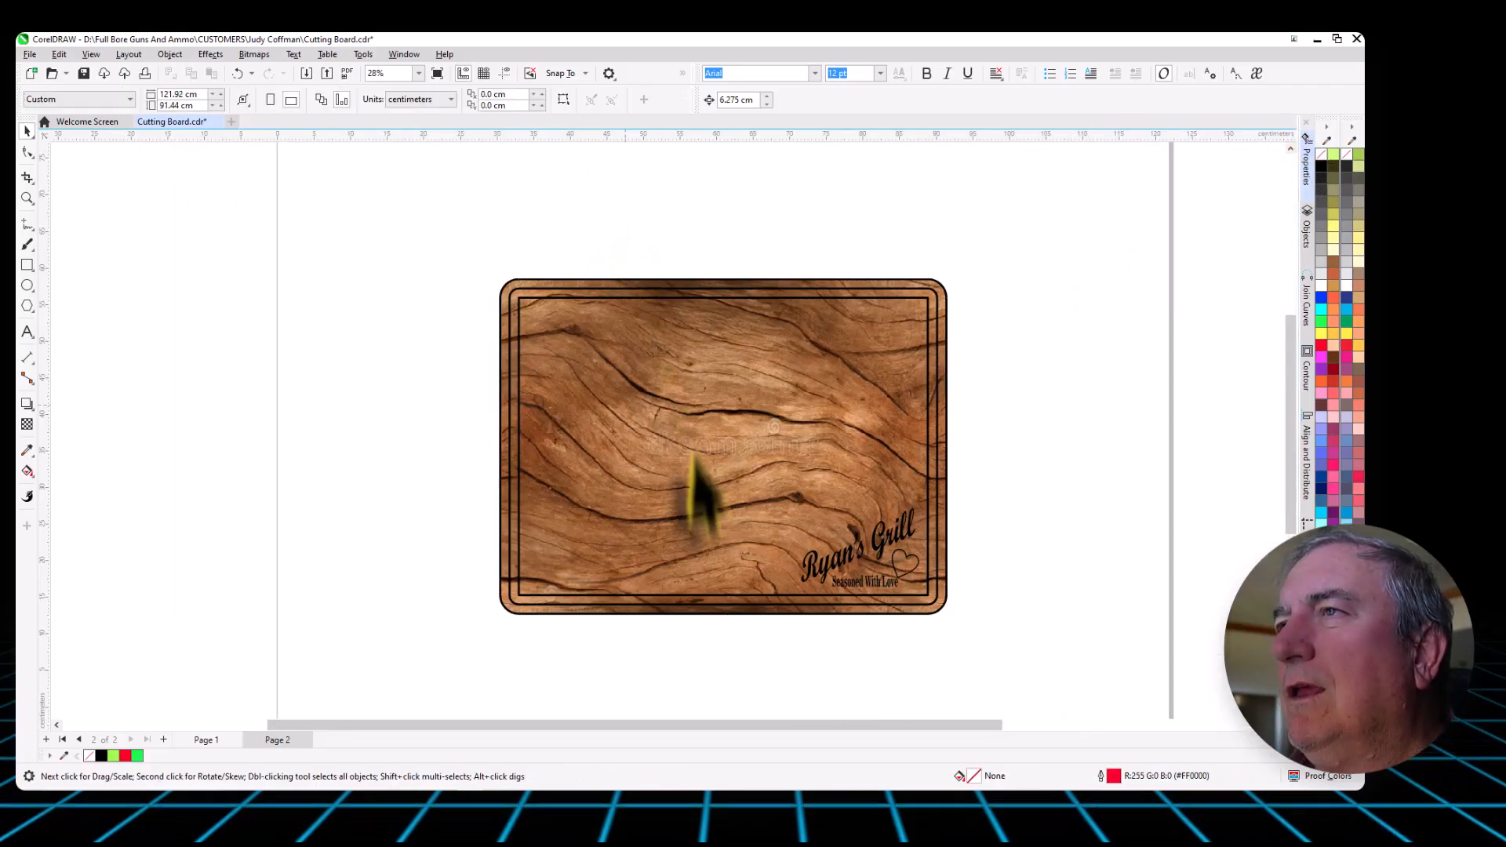
scroll(710, 585, up, 2)
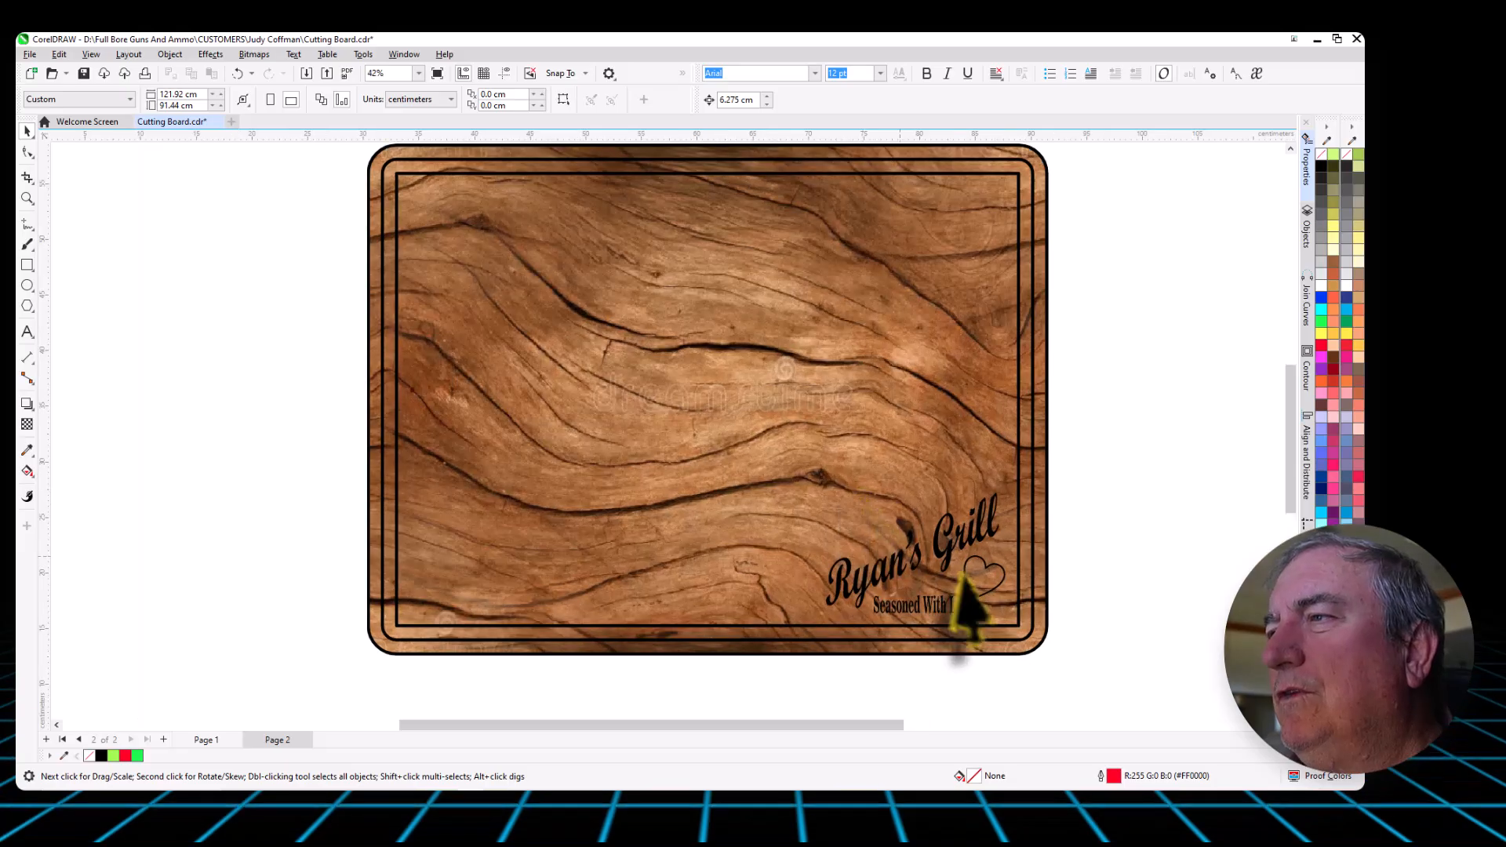
scroll(965, 604, up, 1)
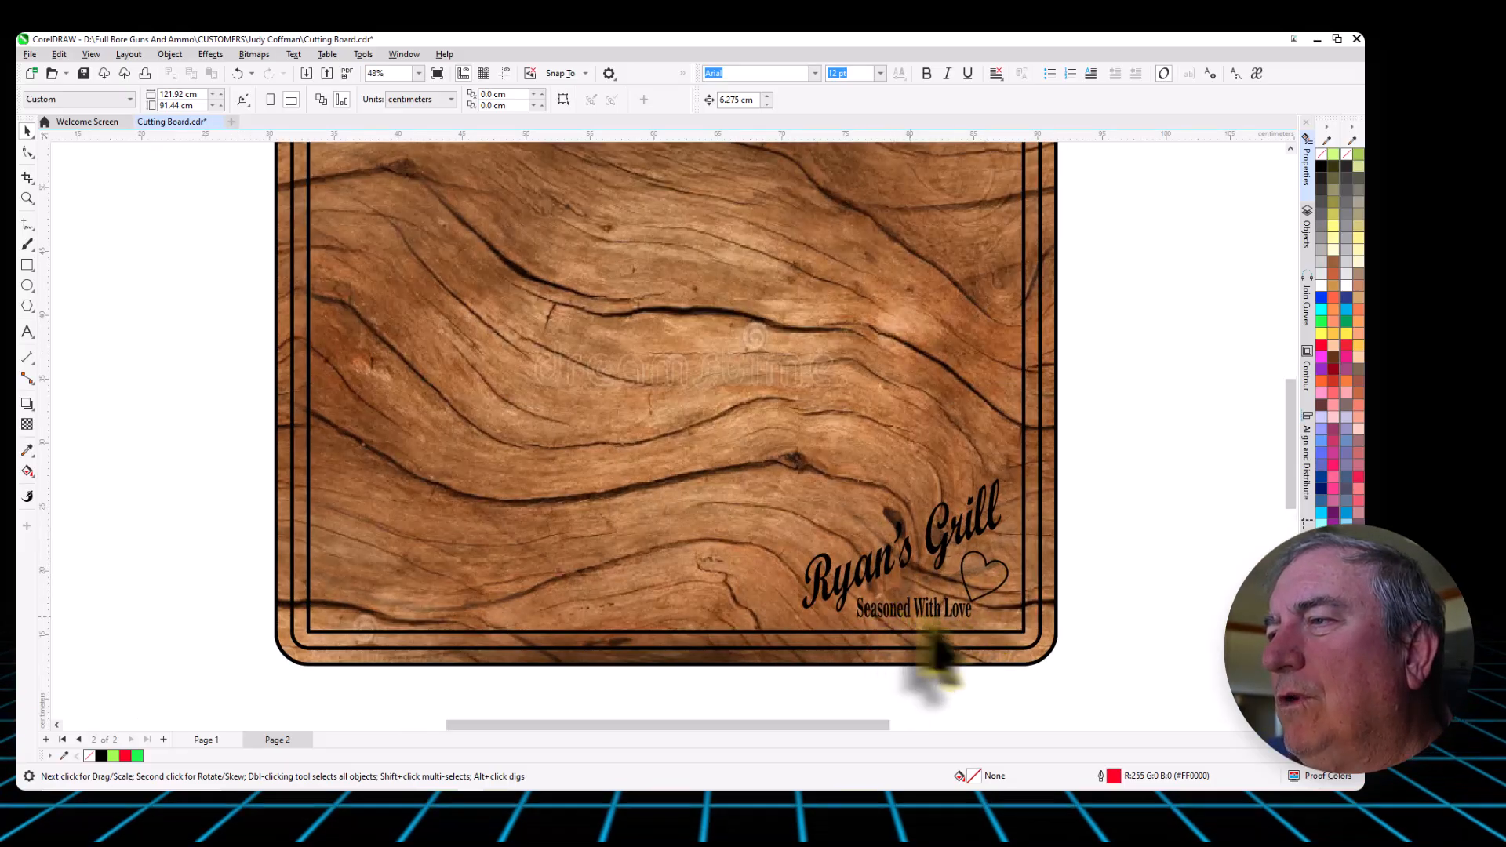
scroll(1009, 639, down, 1)
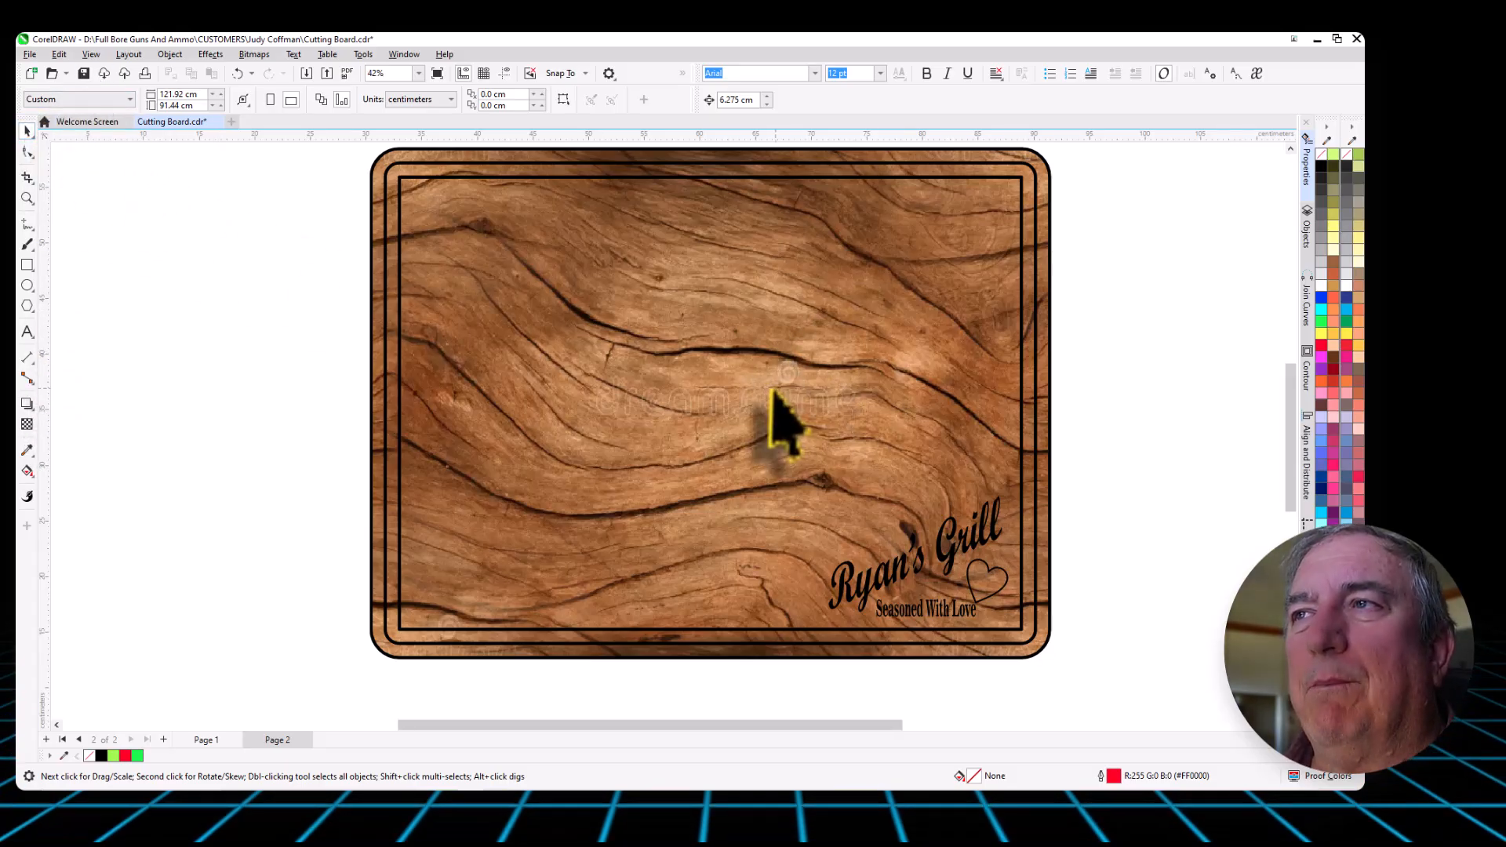
- Try plain yellow and grey fills on the board in place of the wood pattern, then clear the fill
click(462, 349)
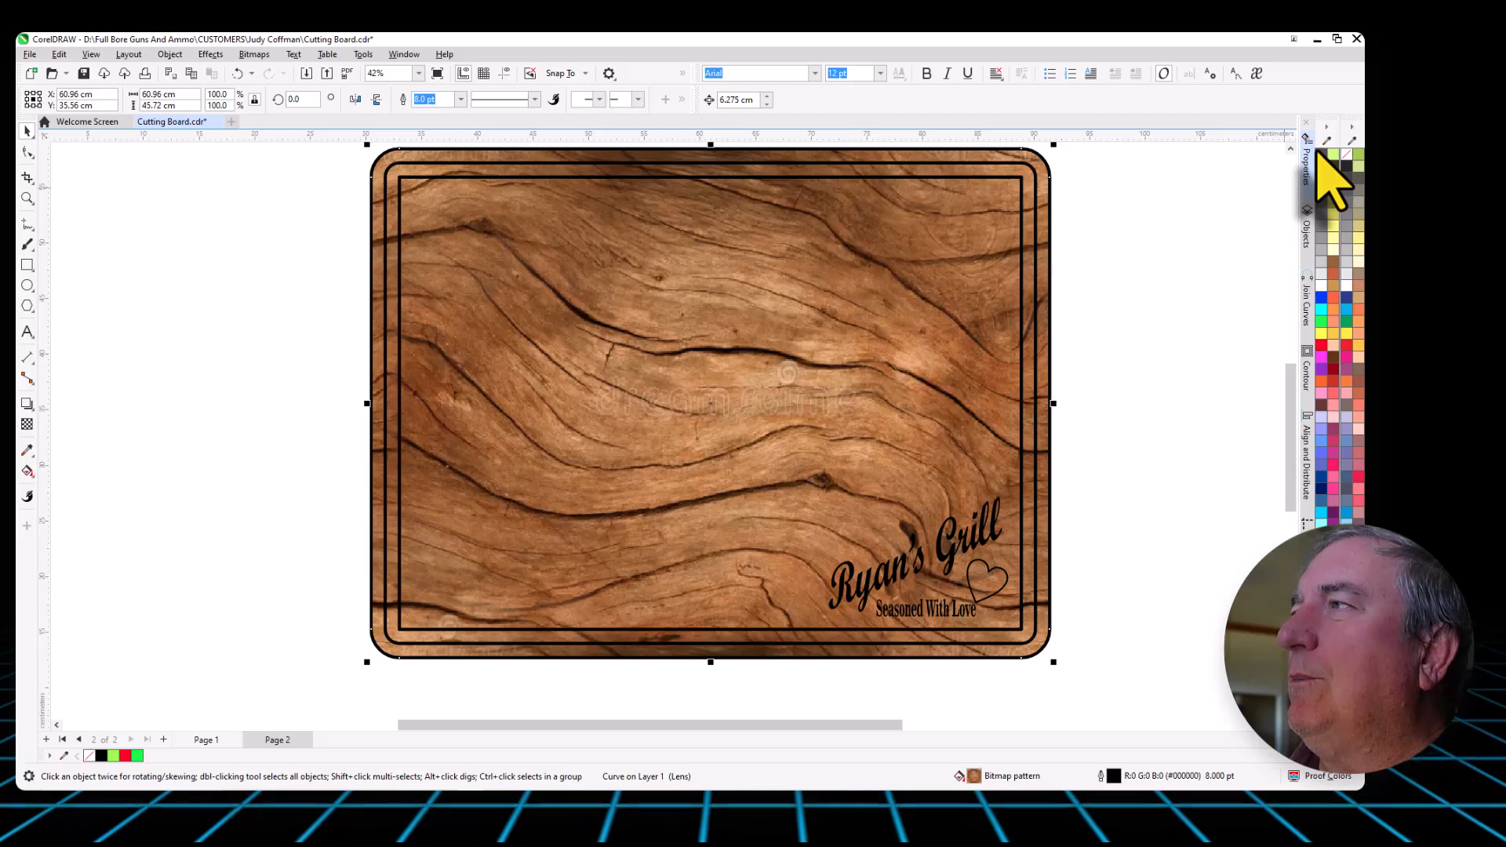
click(1322, 155)
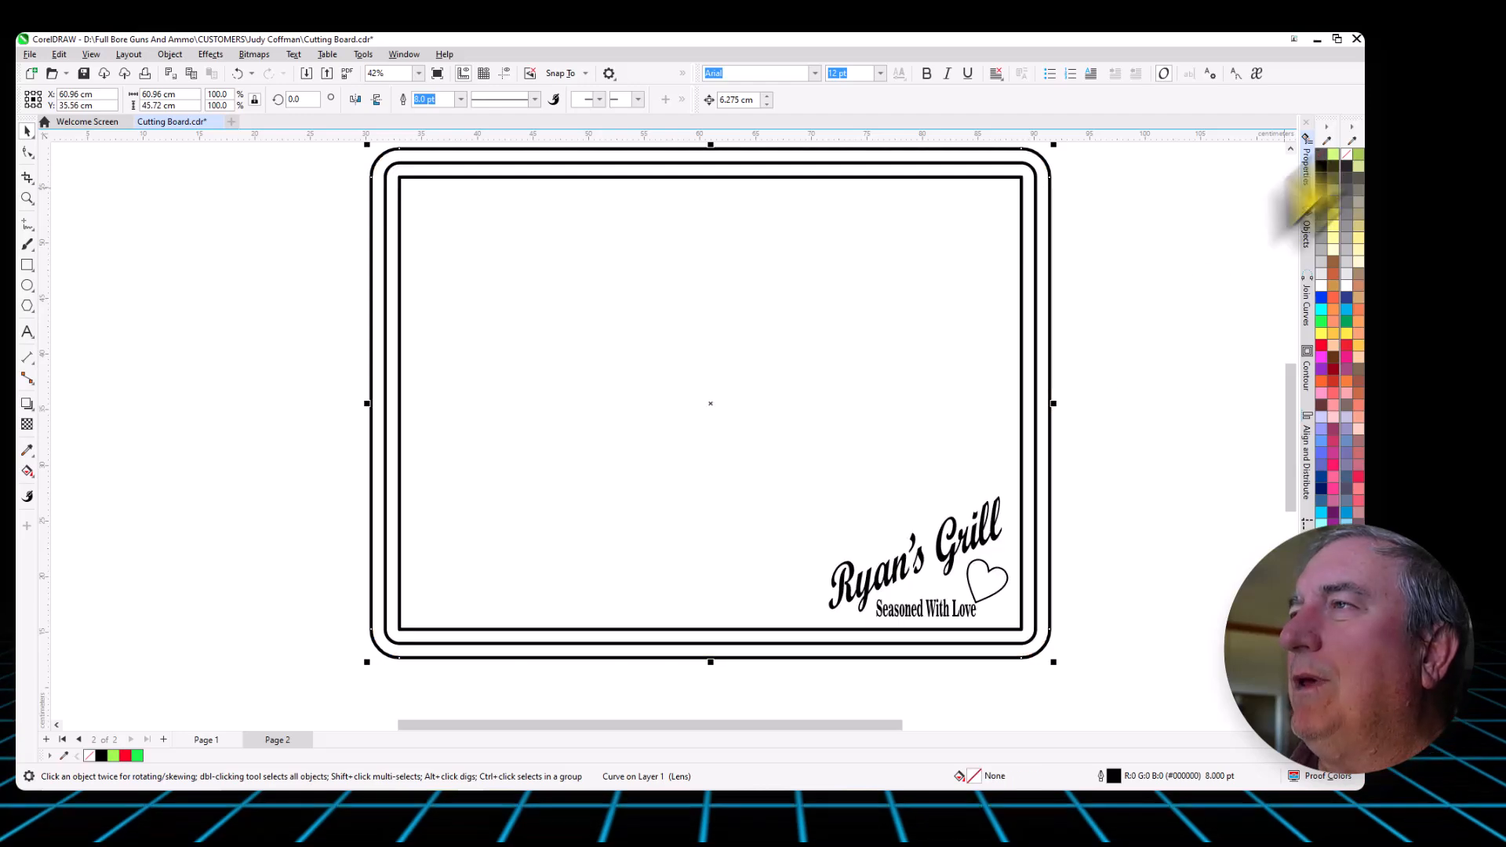
click(1322, 335)
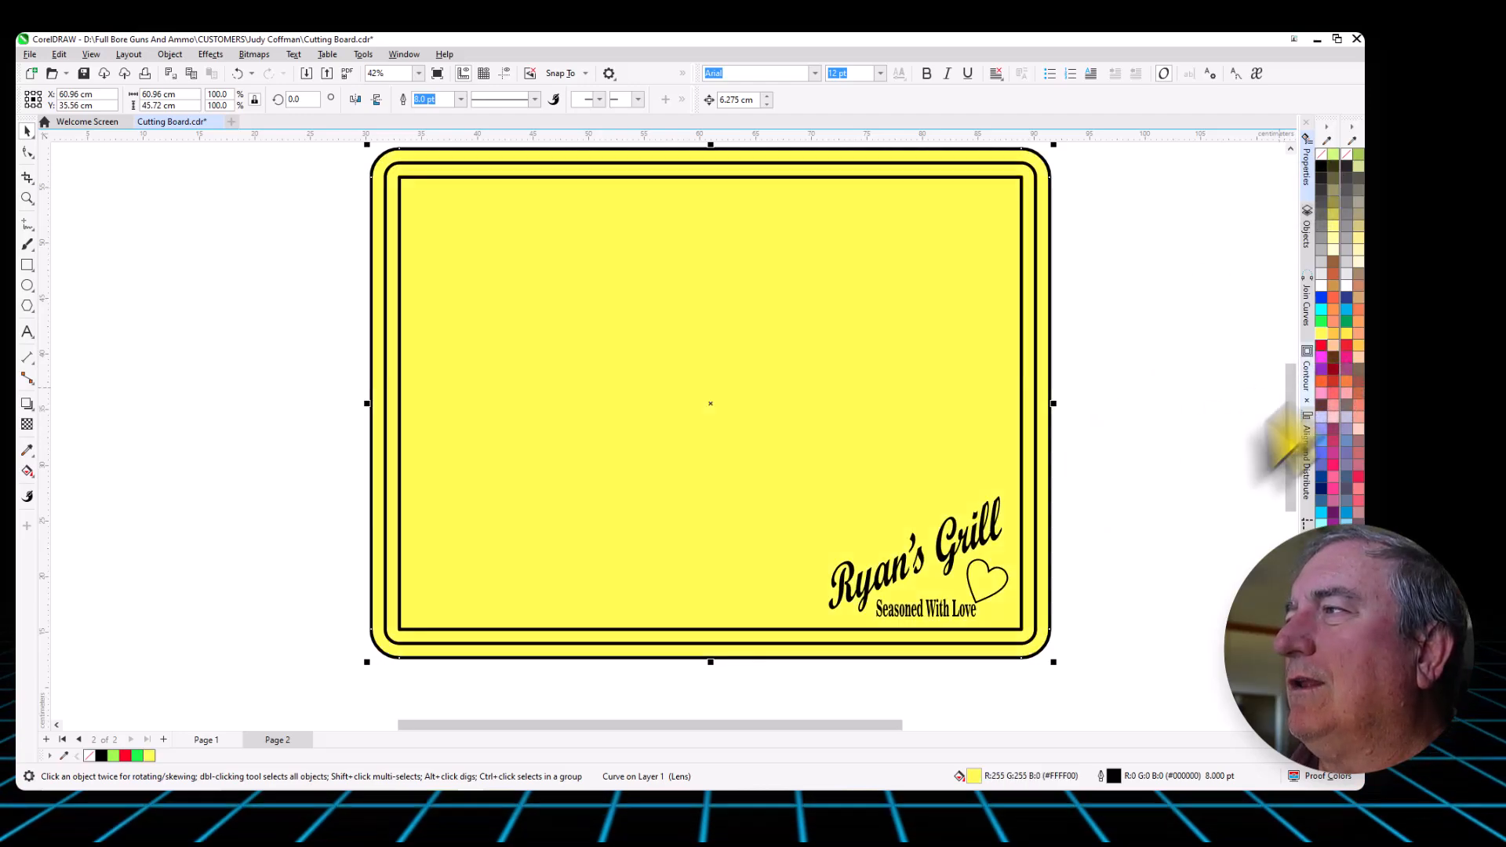
click(1322, 253)
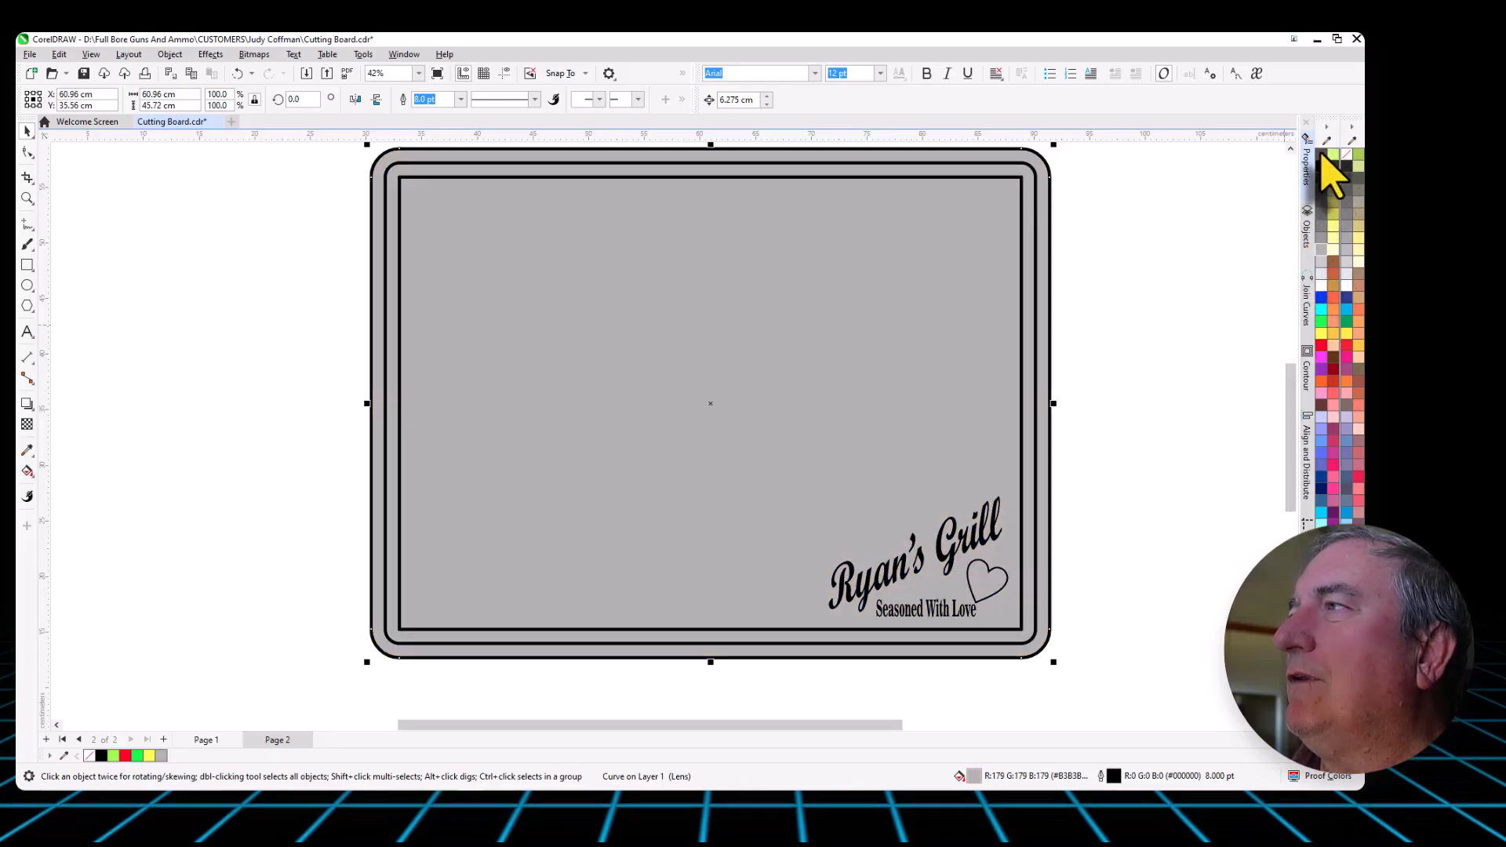
click(1323, 155)
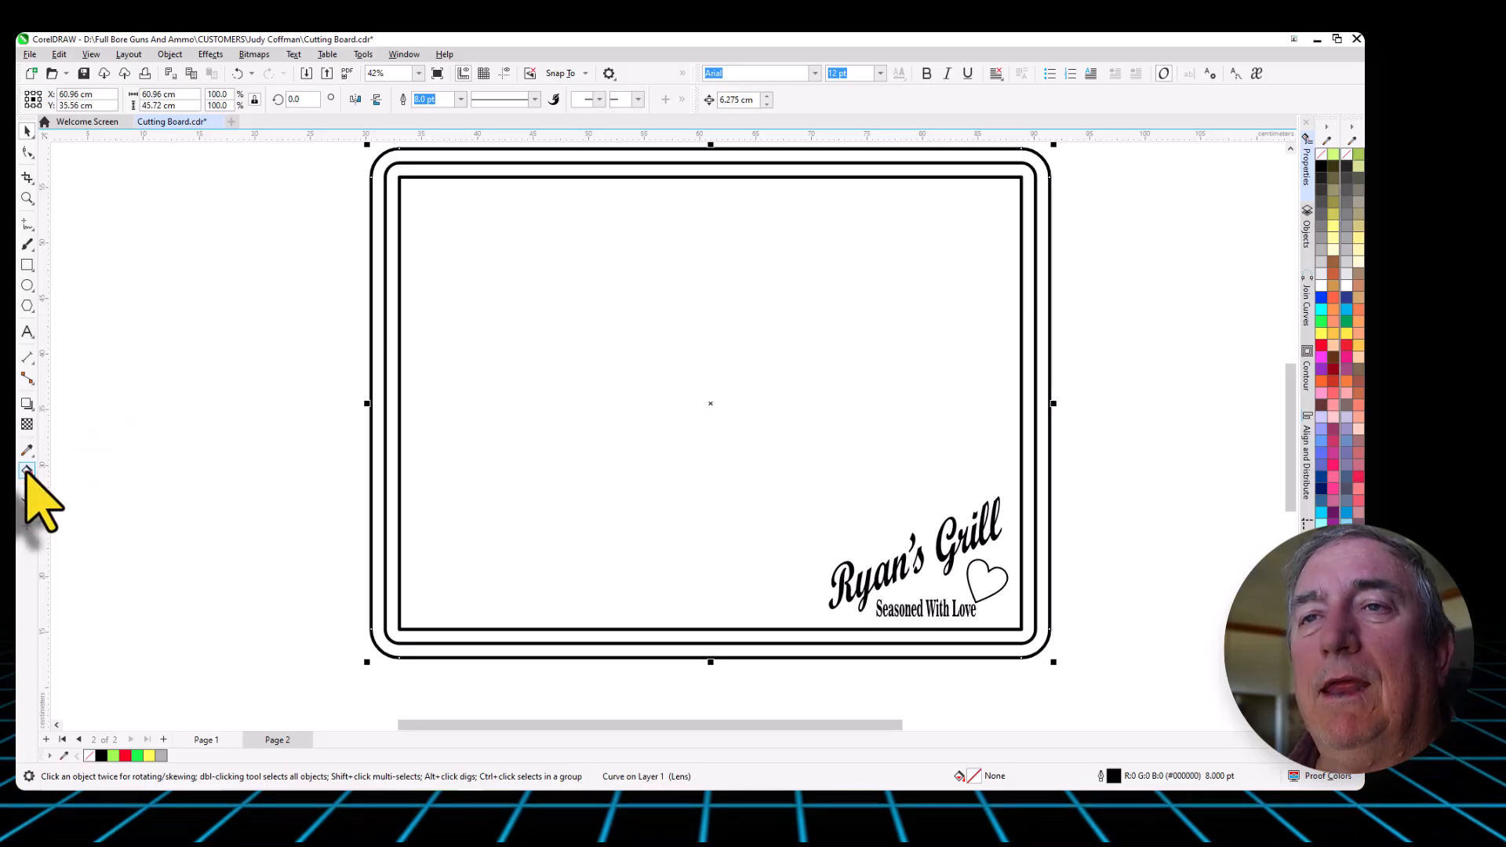
- Apply the wood bitmap pattern fill to the board again, move its tile inward, then enlarge and rotate the tile
click(59, 475)
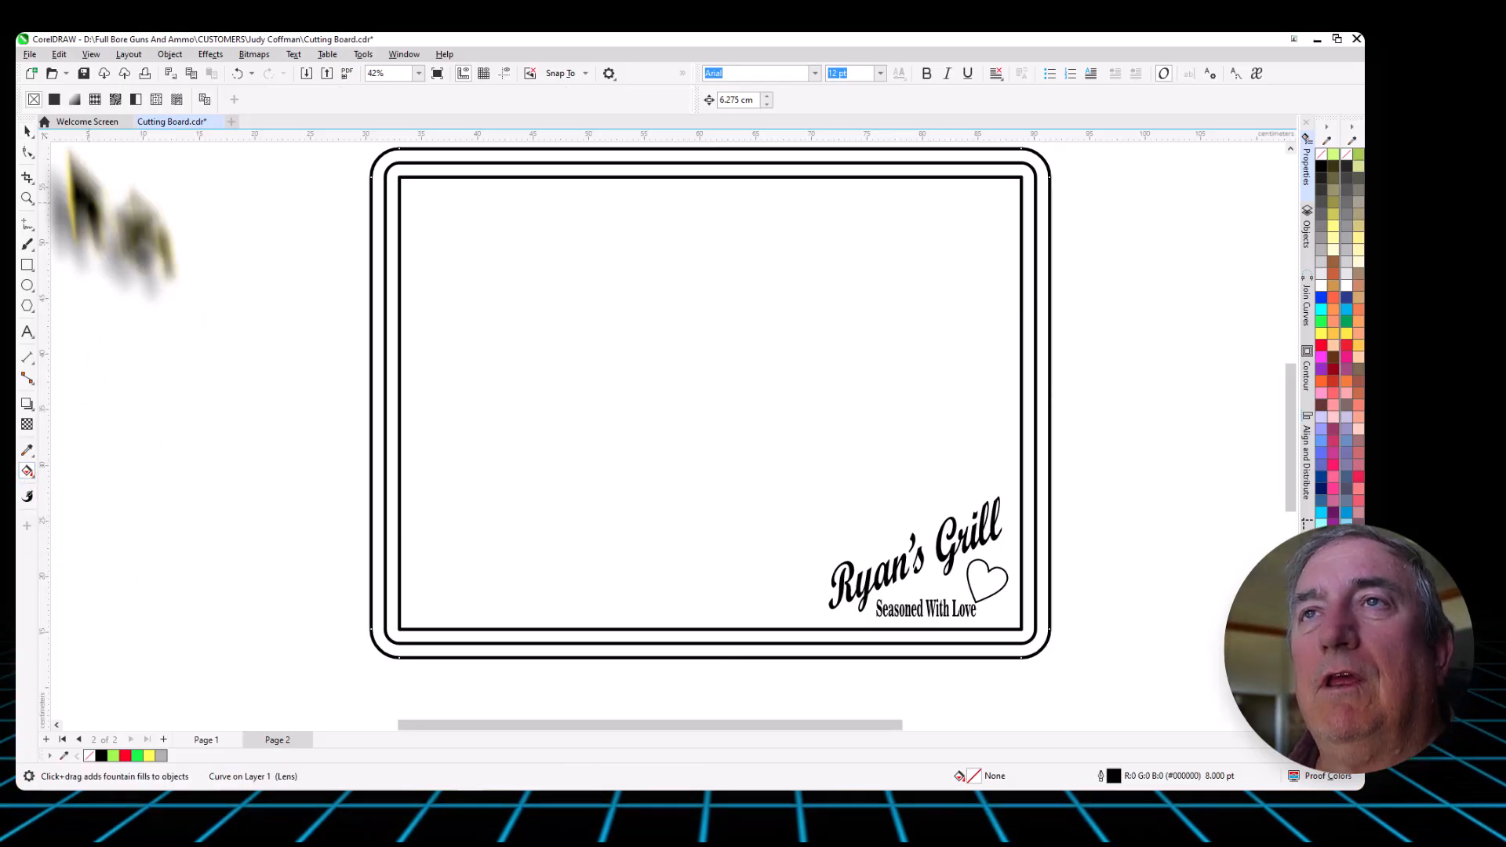
click(116, 99)
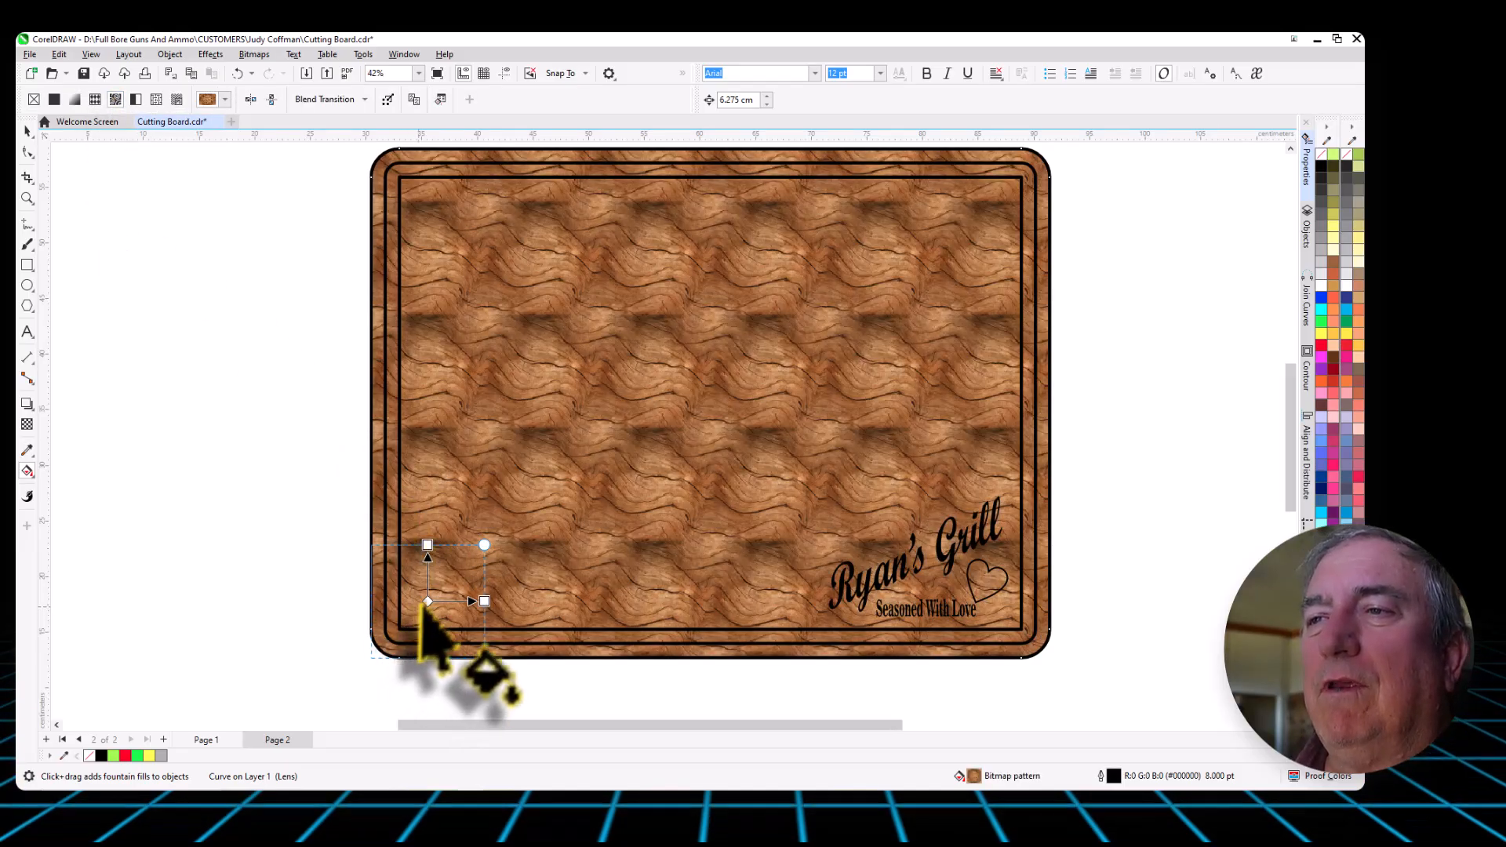
drag(427, 600, 578, 476)
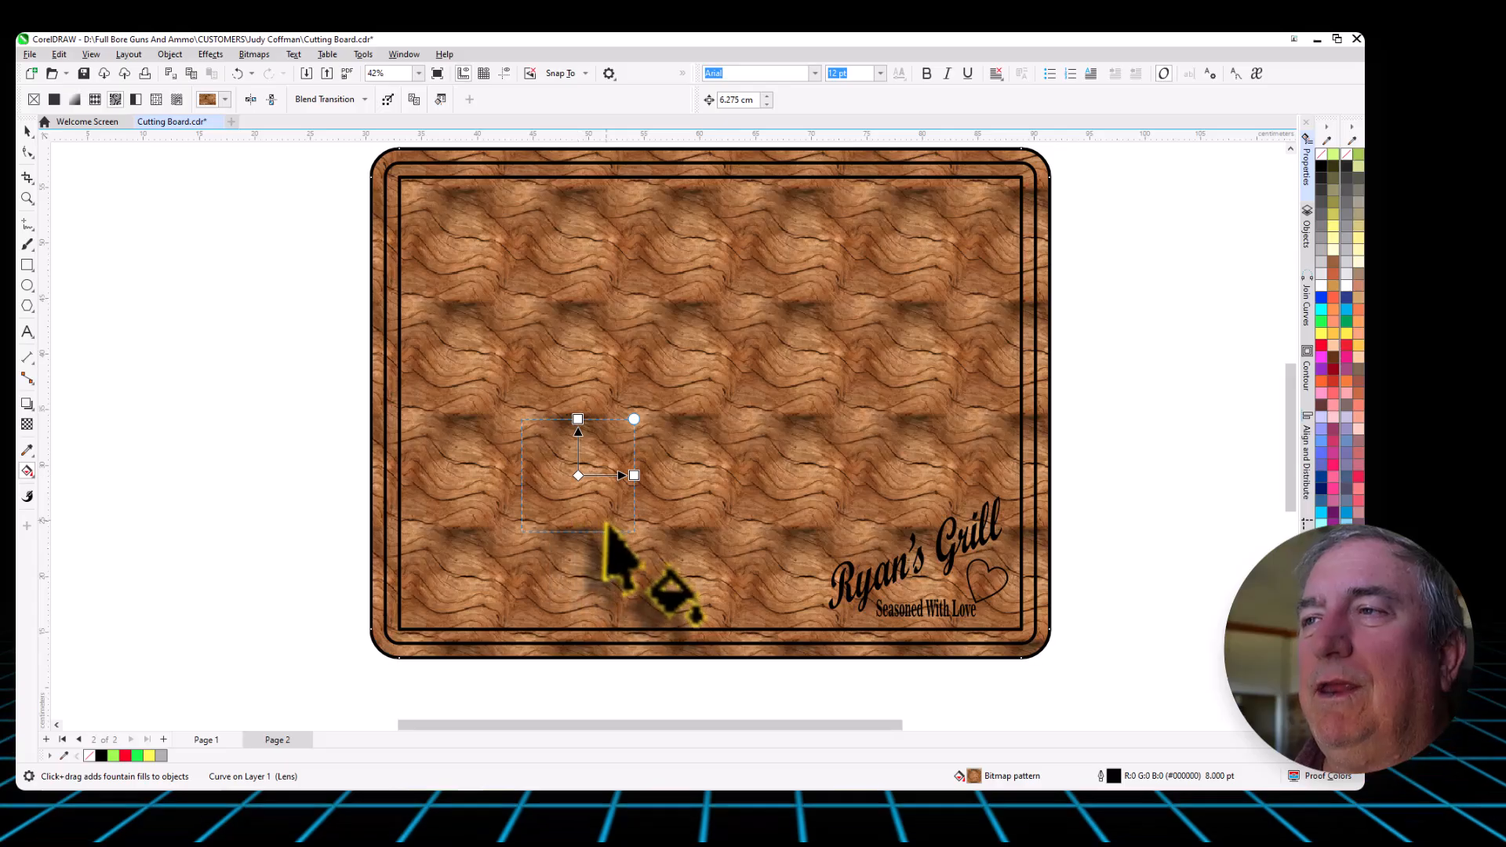
drag(634, 419, 936, 194)
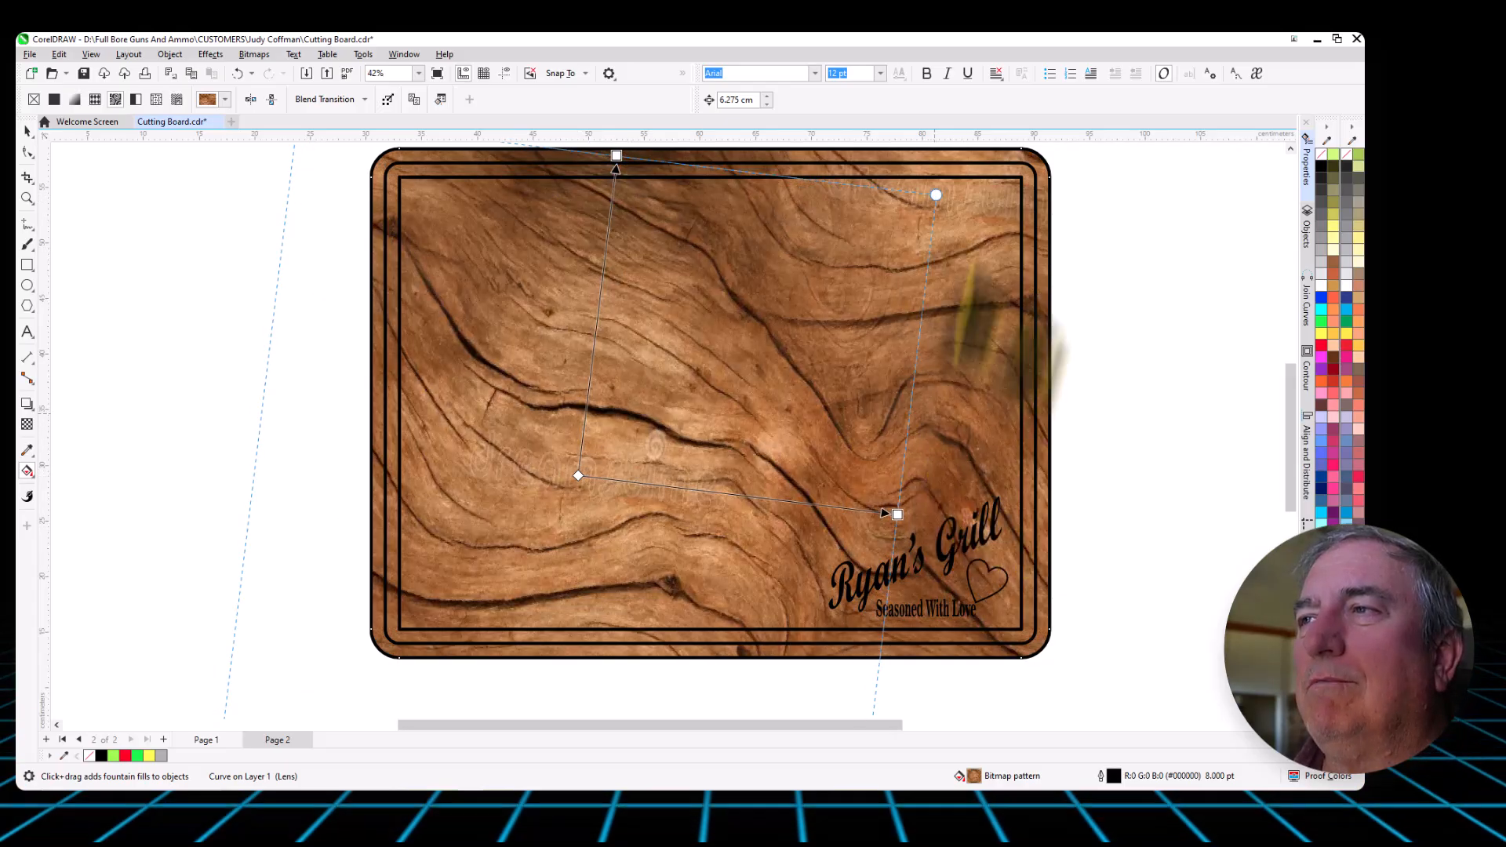
drag(938, 192, 910, 788)
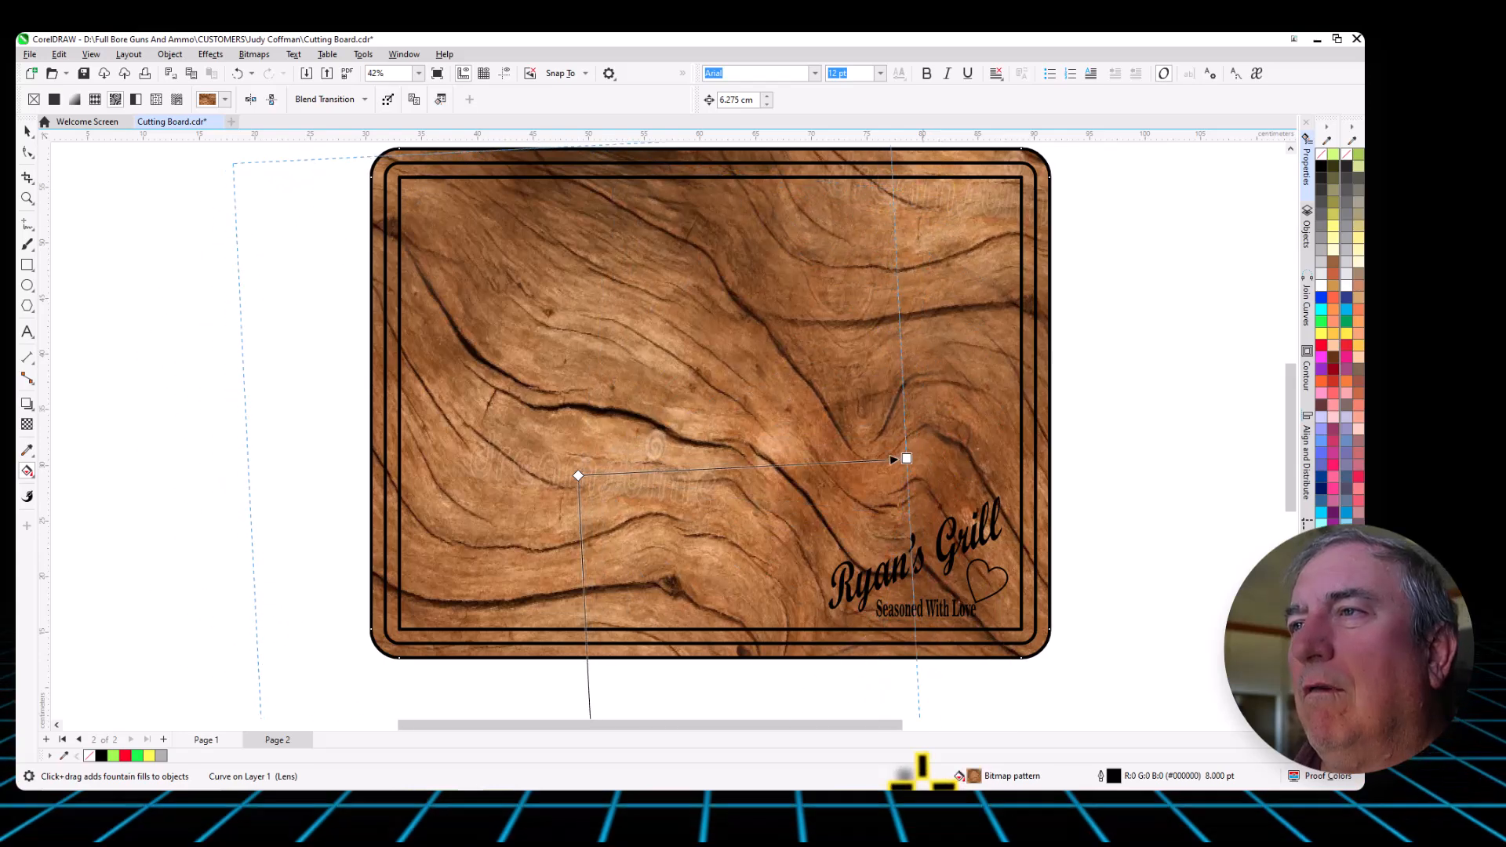